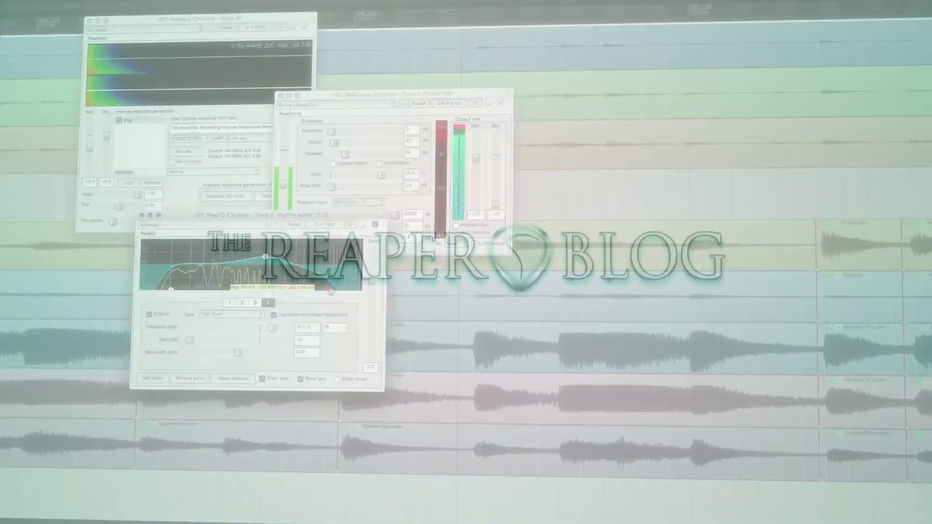
- Raise the ReaEQ high-shelf band frequency to about 18 kHz
drag(326, 290, 346, 290)
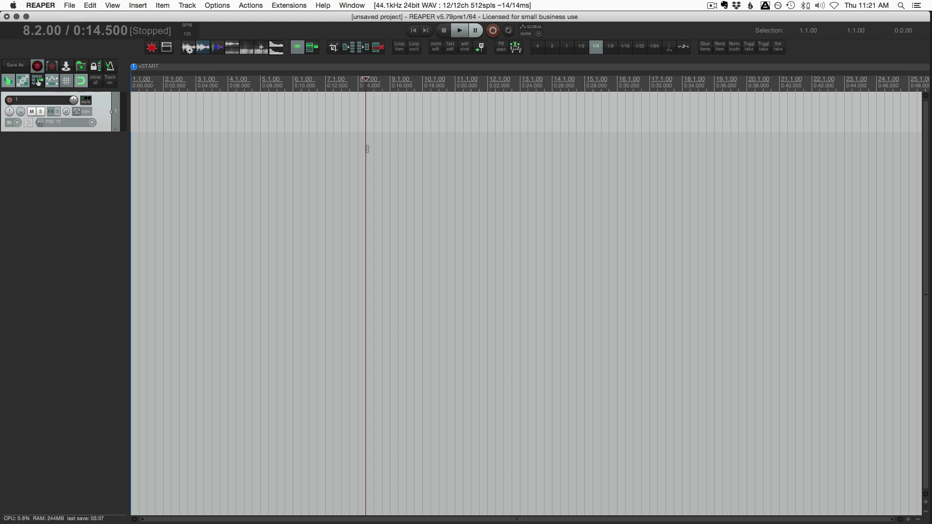
- Start a new blank Evernote note and move to its title field
key(ctrl+super+n)
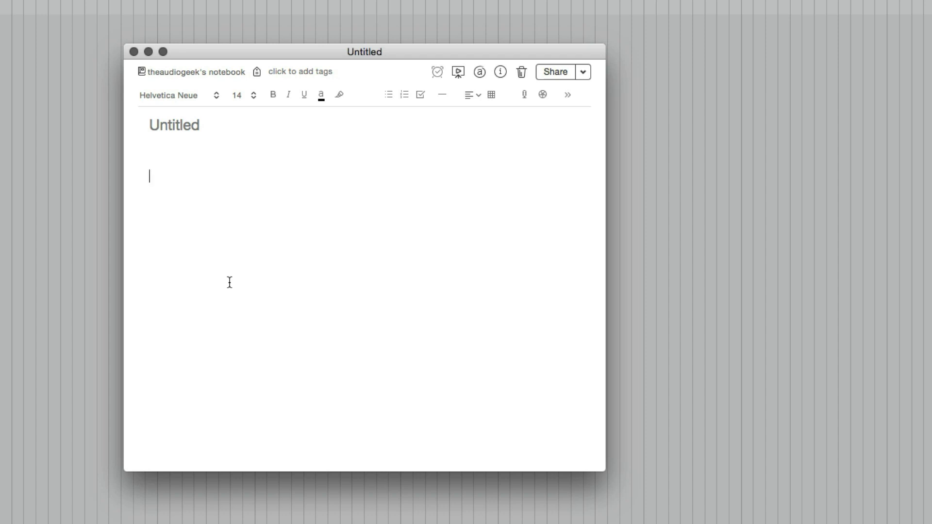
key(shift+Tab)
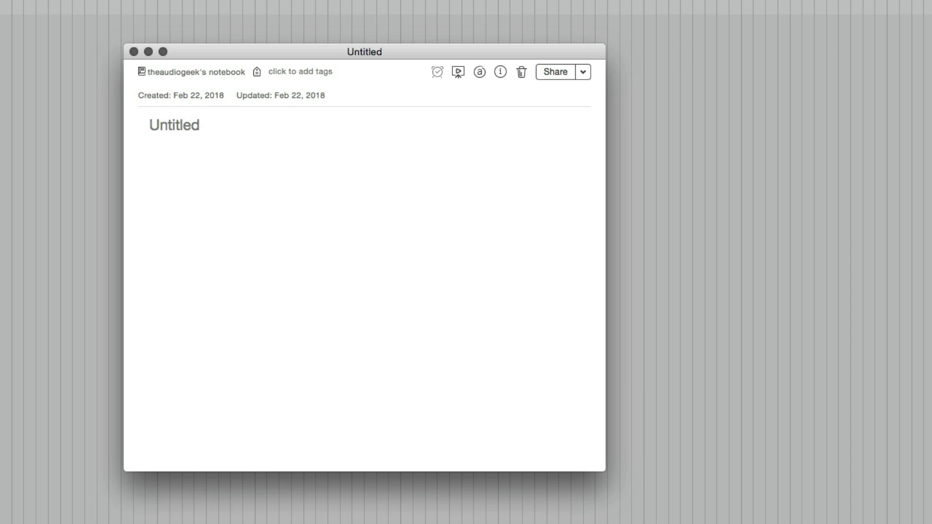
- Title the note 'Drum Session' and start a numbered list in the body
text(Drum Session)
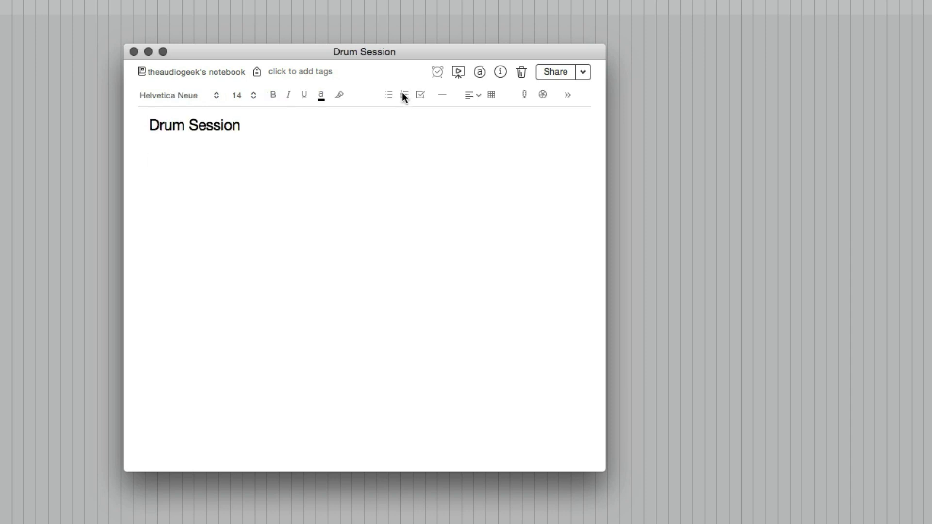
key(Return)
click(404, 94)
- List 'Kick drum - Shure Beta 52', 'Snare top - m57', 'Oh L - AT3035' and 'OH R - AT3035'
text(Kick drum - Shure Bet)
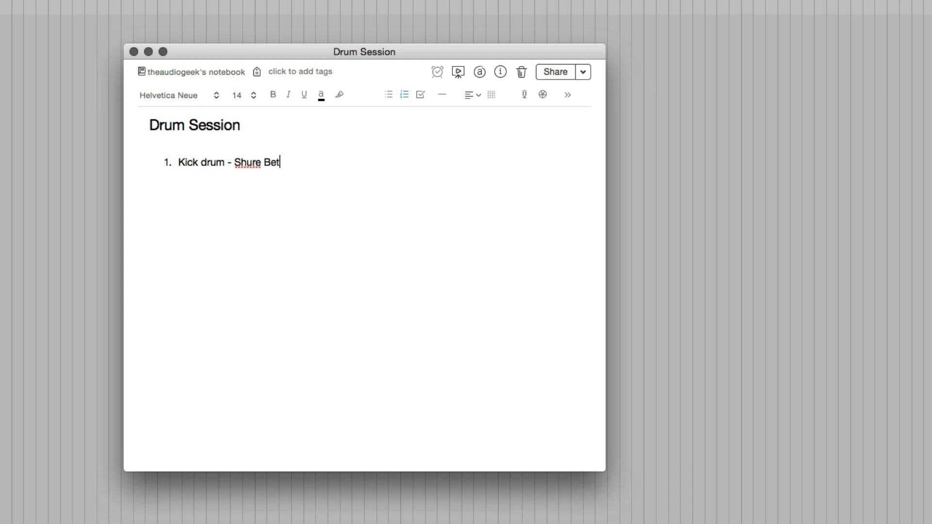
text(a 52)
key(Return)
text(Snare top - )
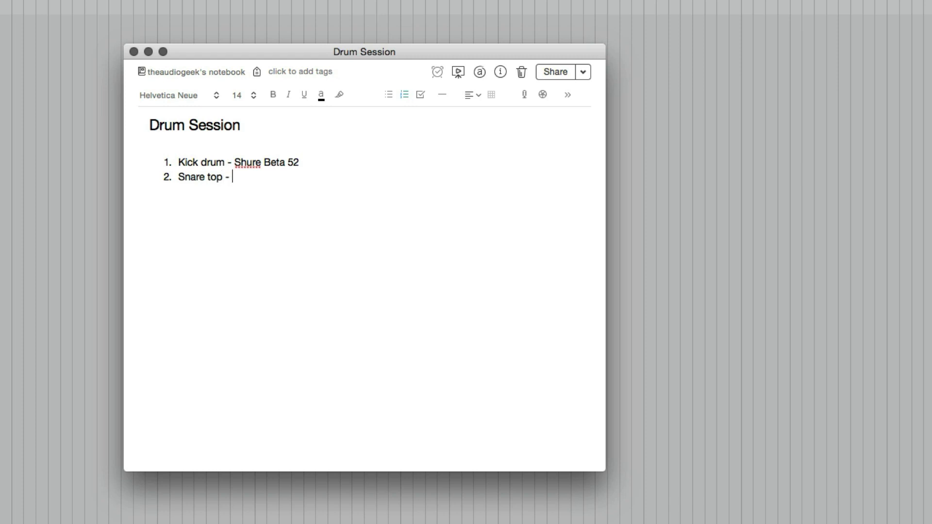
text(m57)
key(Return)
text(Oh L - )
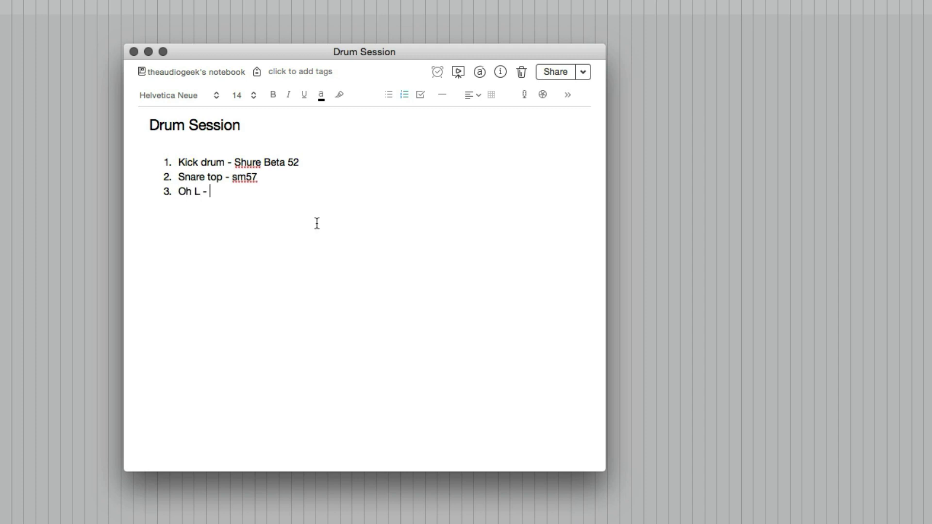
text(AT3035)
key(Return)
text(OH R - AT3035)
key(Return)
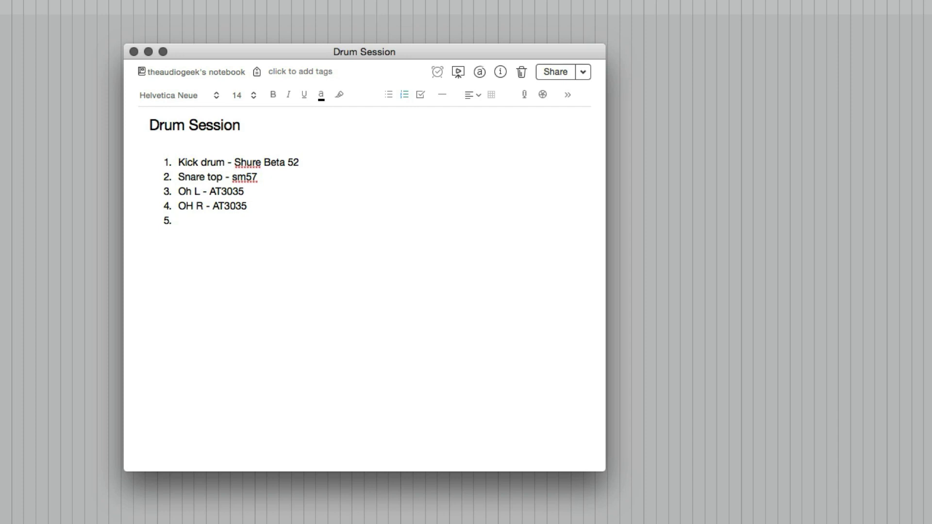
- Add list items 'Tom 1 - sm57' and 'Tom 2 - Cad M179'
text(Tom 2)
key(BackSpace)
text(1 - sm57)
key(Return)
text(Tom 2 -)
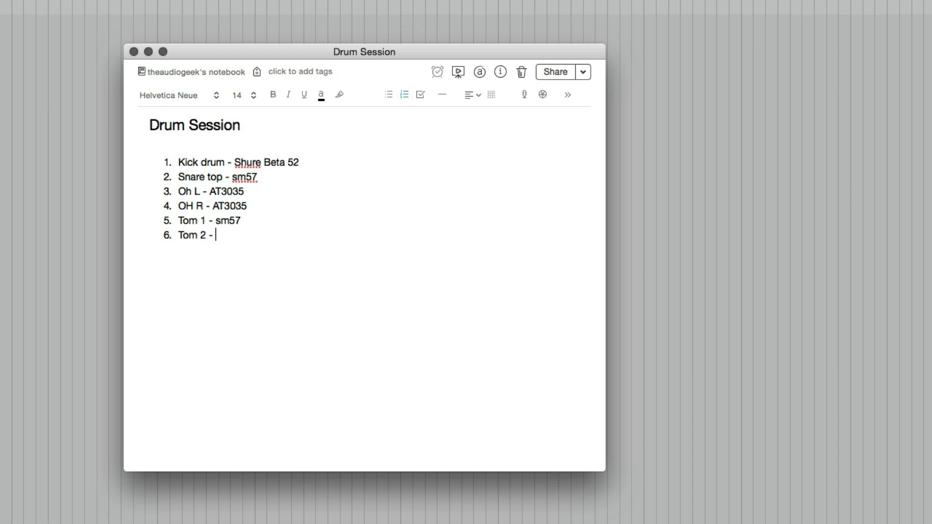
text(Cad M179)
key(Return)
- Add 'Snare bottom - ?' and 'Room - Apex 460', then end the numbered list
text(Snare )
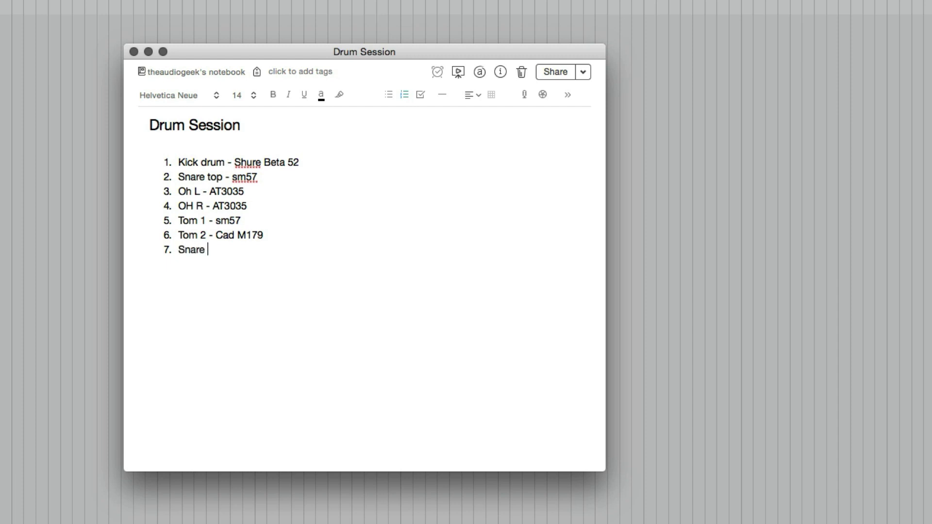
text(bottom - ?)
key(Return)
text(Room - Apex)
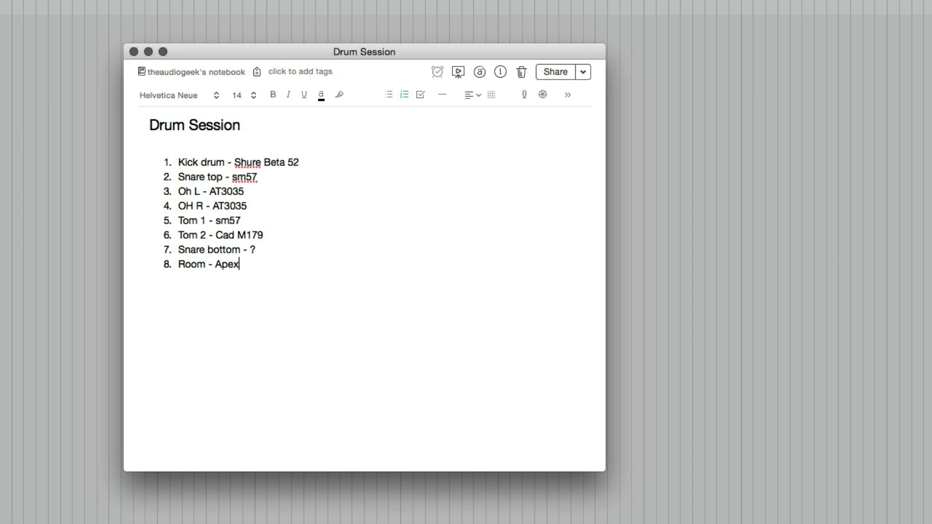
text( 460)
key(Return)
key(Return)
key(Return)
- Add gear lines '8 xlr cables', 'interface firewire cable' and 'hard drive'
text(8 xlr cables)
key(Return)
text(interface )
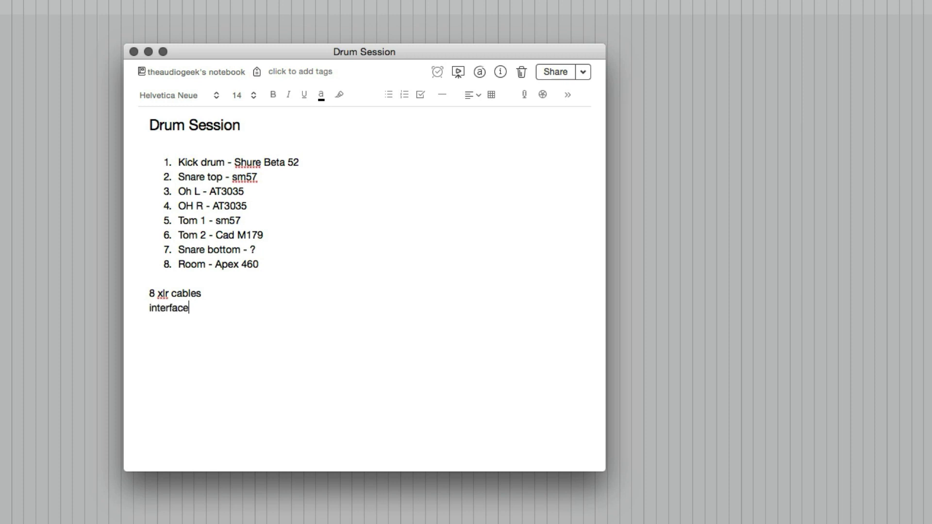
text(firewire cable)
key(Return)
text(hard )
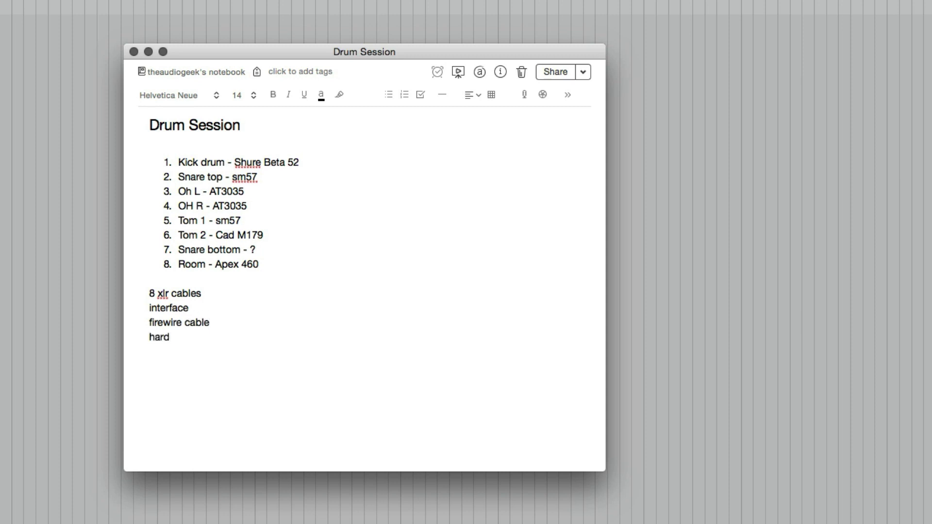
text(drive)
key(Return)
- Add gear lines 'headphone extension', 'headphones x2' and 'earplugs'
text(headphone extension)
key(Return)
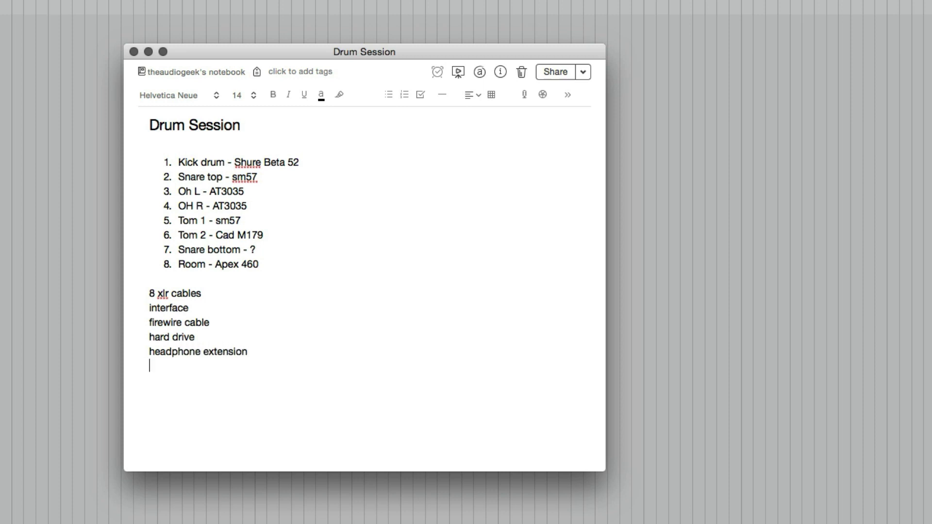
text(headphones x2)
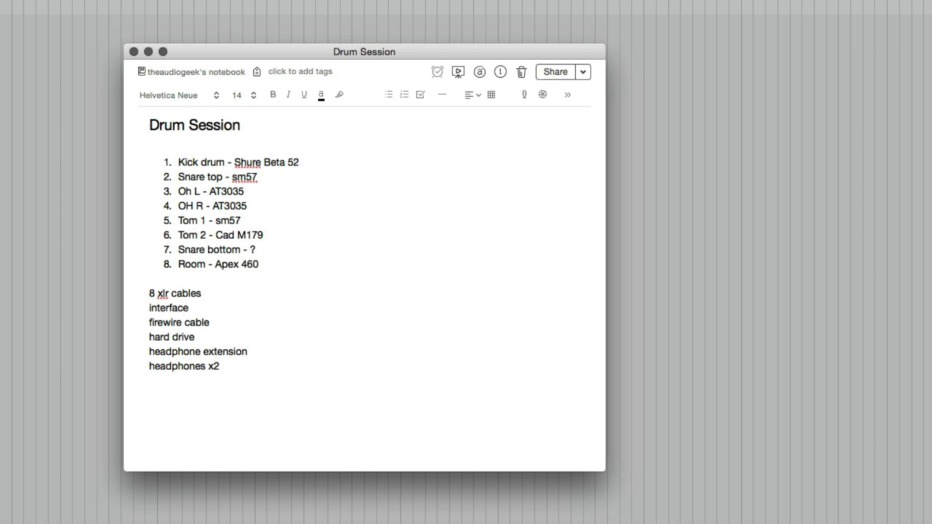
key(Return)
text(earplugs)
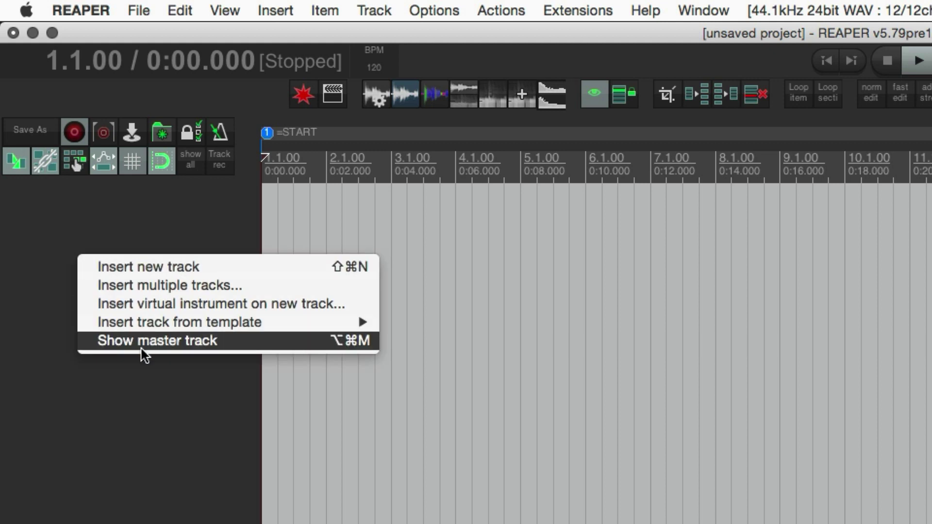
- Insert 8 new tracks at once with Insert multiple tracks
click(168, 287)
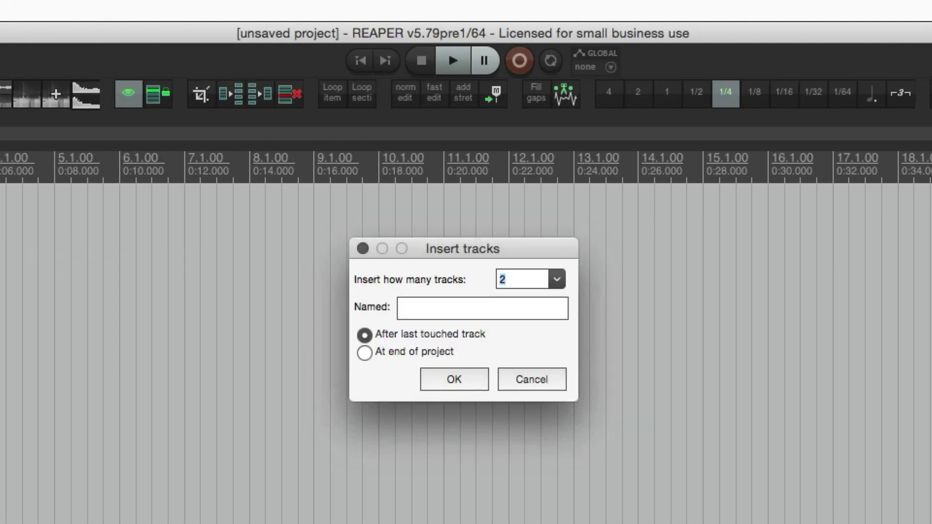
text(8)
click(443, 378)
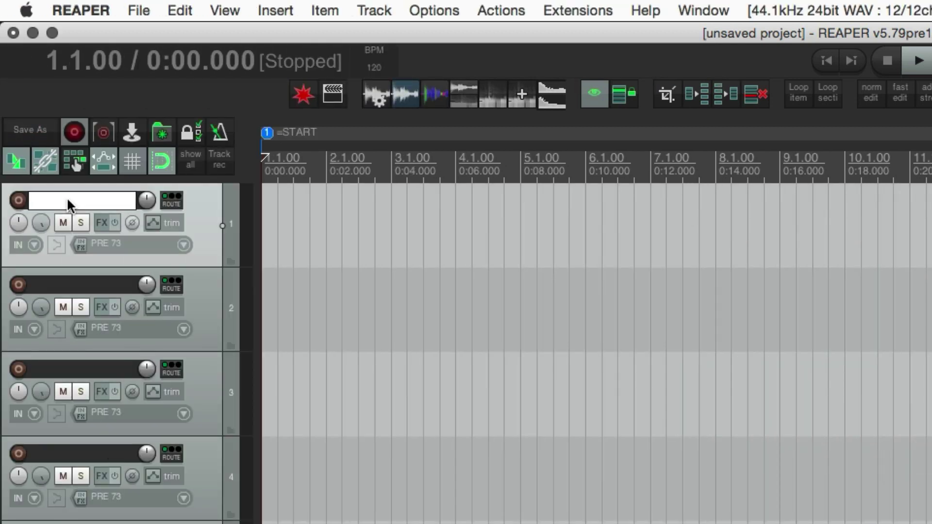
- Name the drum tracks Kick, Snare and onward through OH R
text(Kick)
key(Tab)
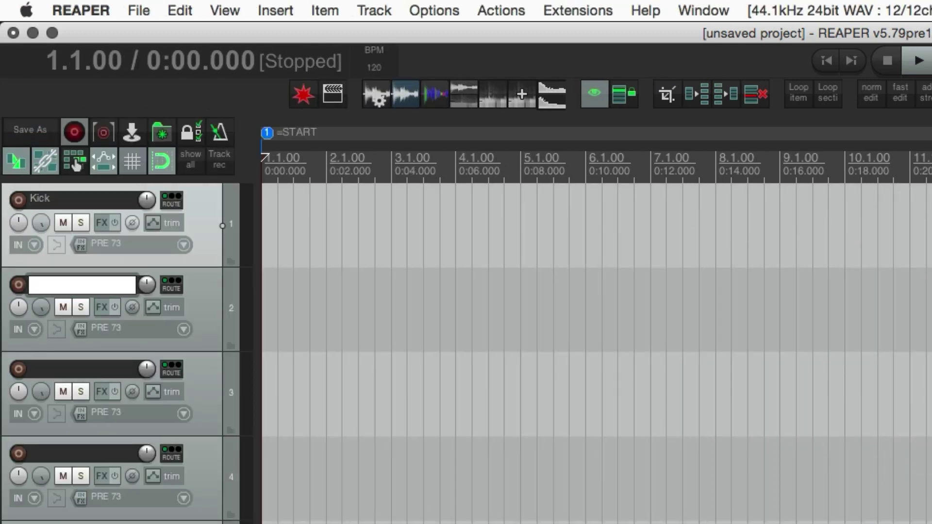
text(Snare)
key(Tab)
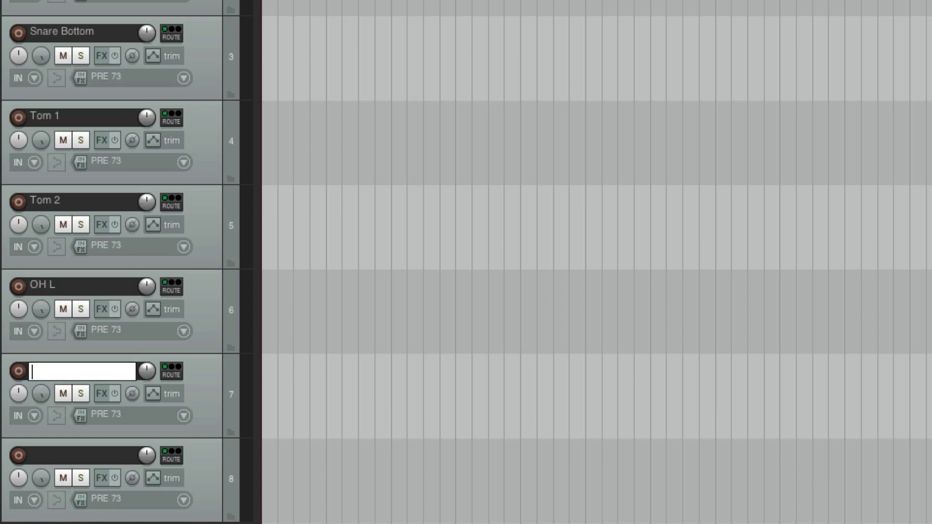
text(OH R)
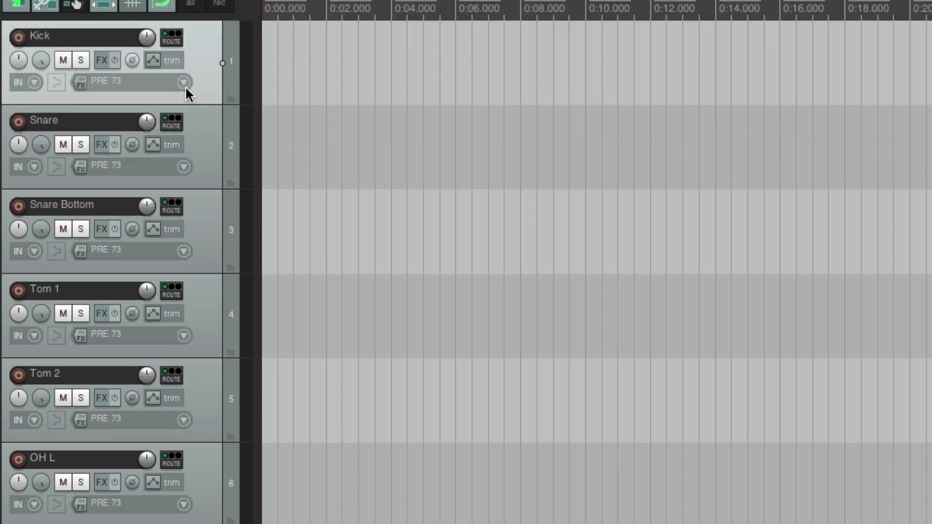
- Set Snare's record input to P-SOLO and Snare Bottom's to Input Analog 7
click(185, 83)
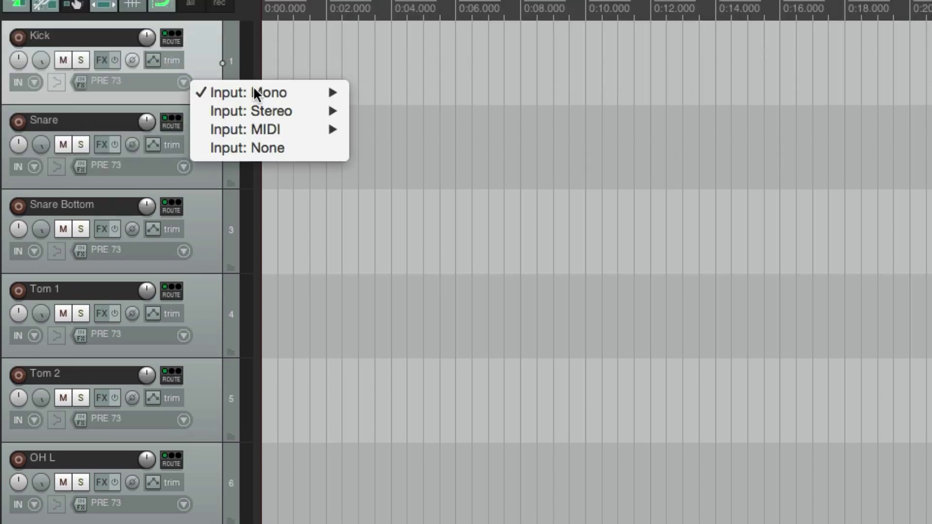
mouse_move(270, 95)
click(183, 166)
mouse_move(291, 177)
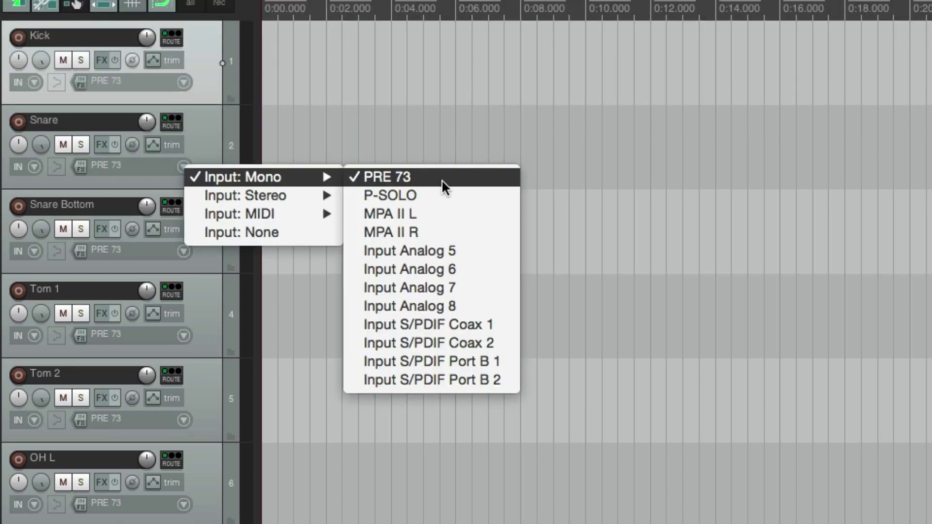
click(439, 196)
click(184, 252)
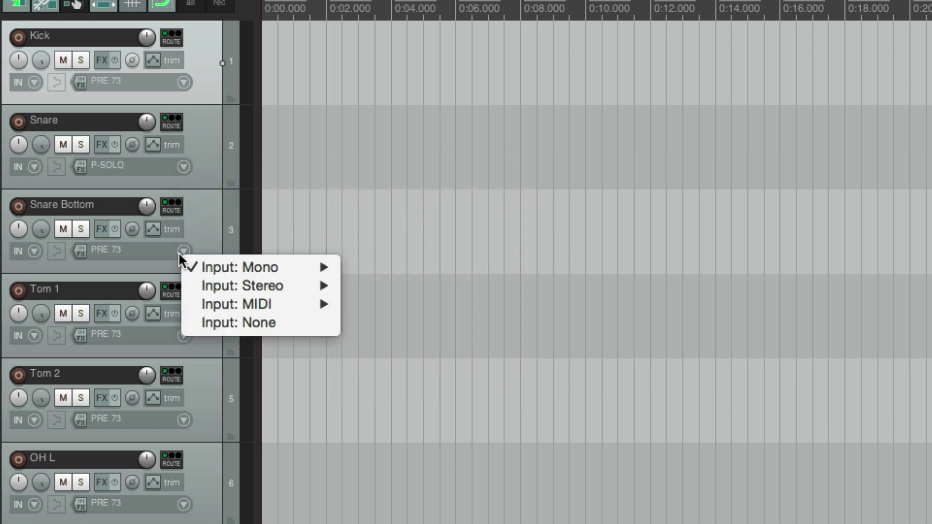
mouse_move(304, 275)
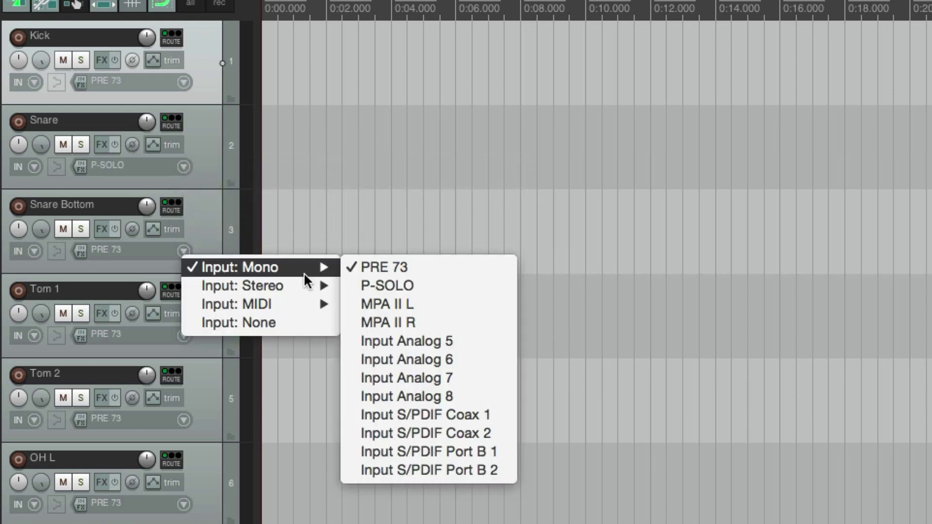
click(450, 383)
- In the routing matrix, feed Analog 5/6 to Toms, MPA II L/R to overheads, Analog 8 to Room
click(143, 10)
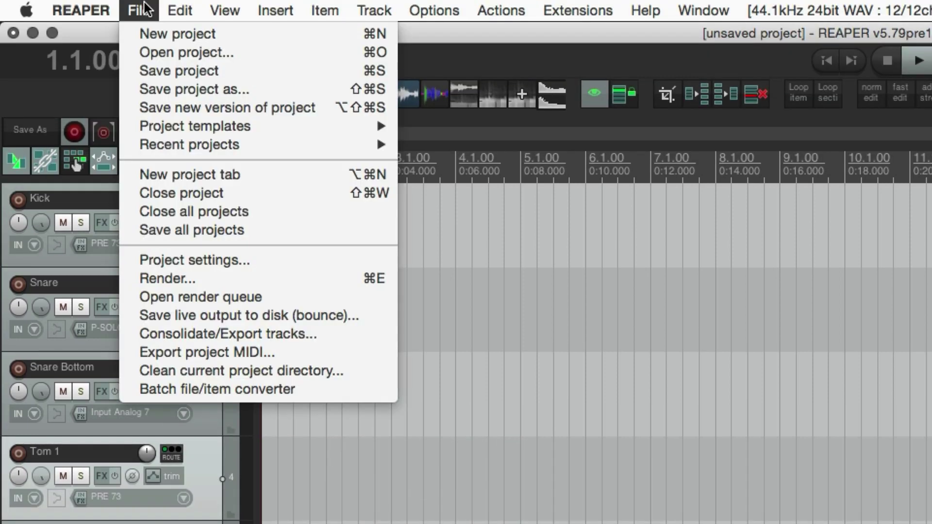
mouse_move(223, 6)
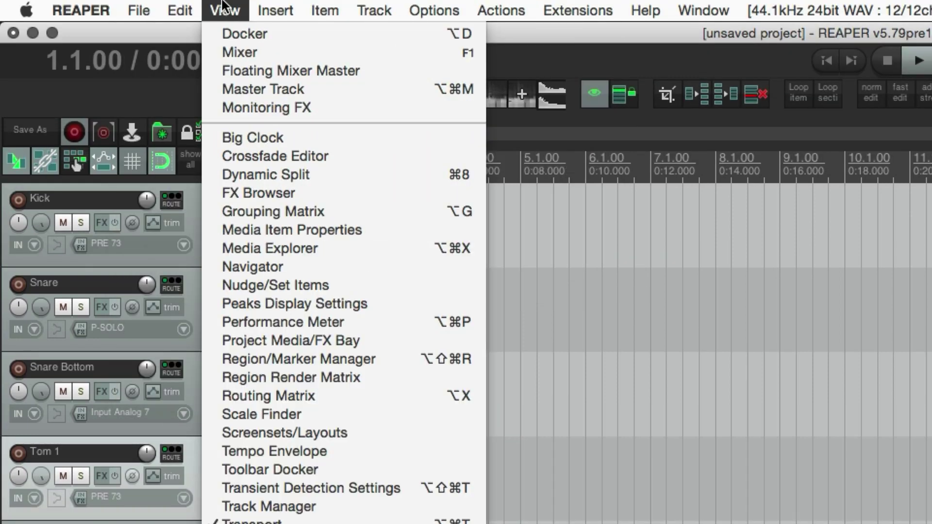
click(282, 394)
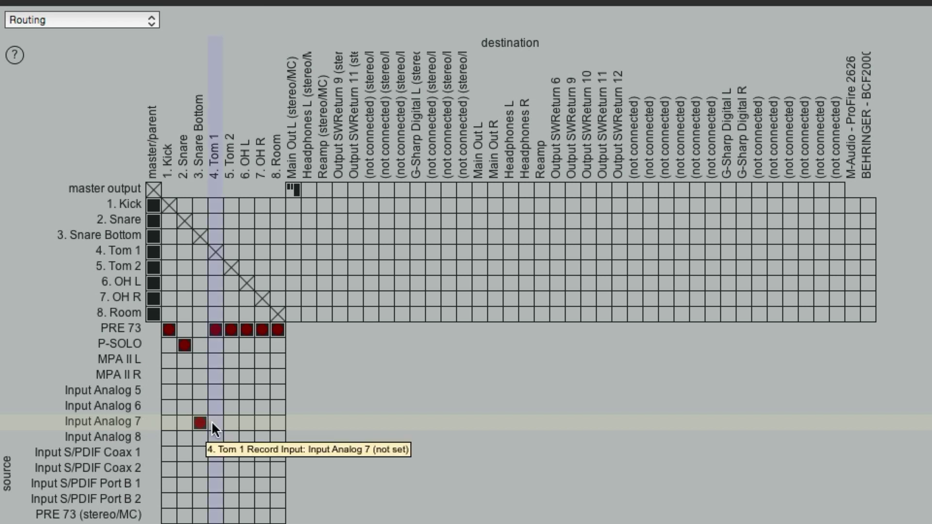
click(211, 392)
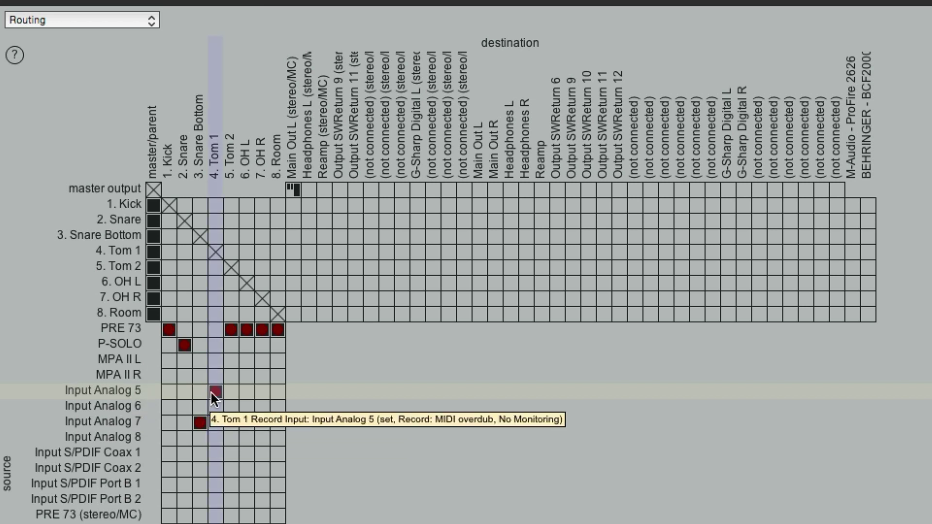
click(230, 407)
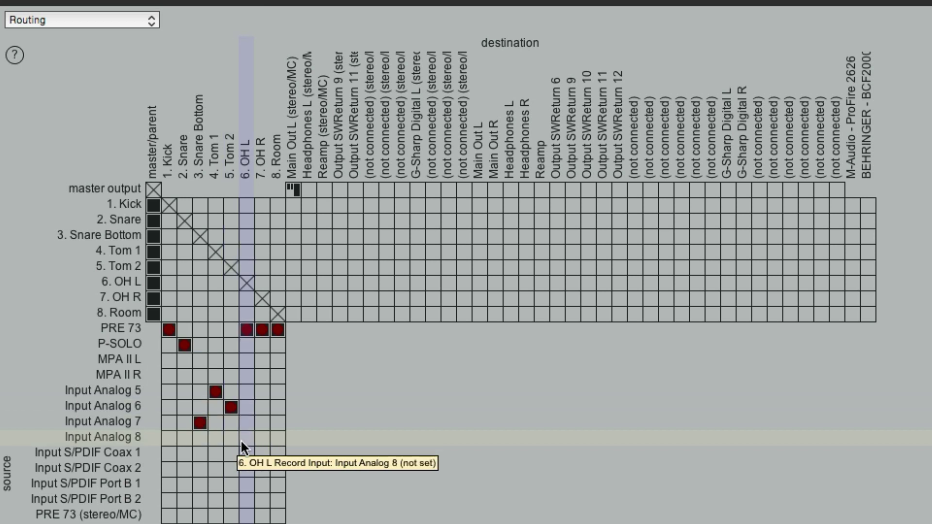
click(247, 357)
click(263, 375)
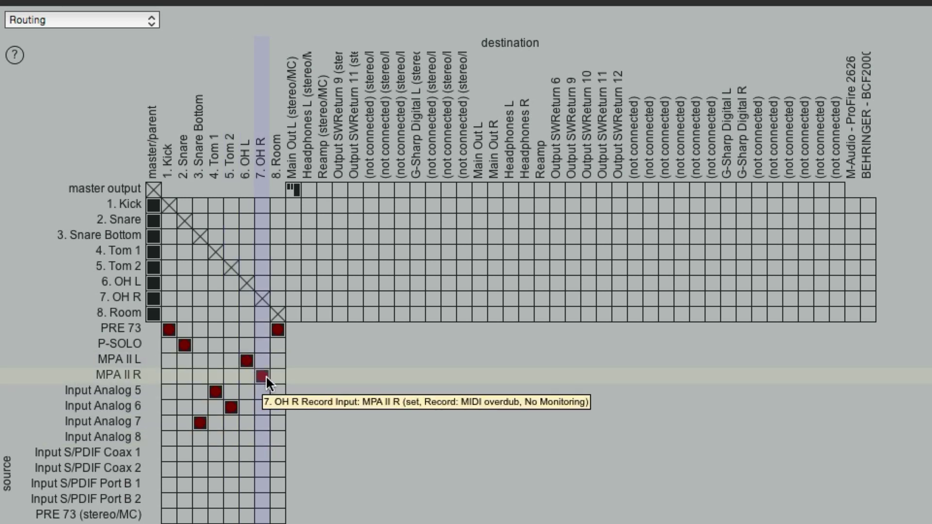
click(275, 437)
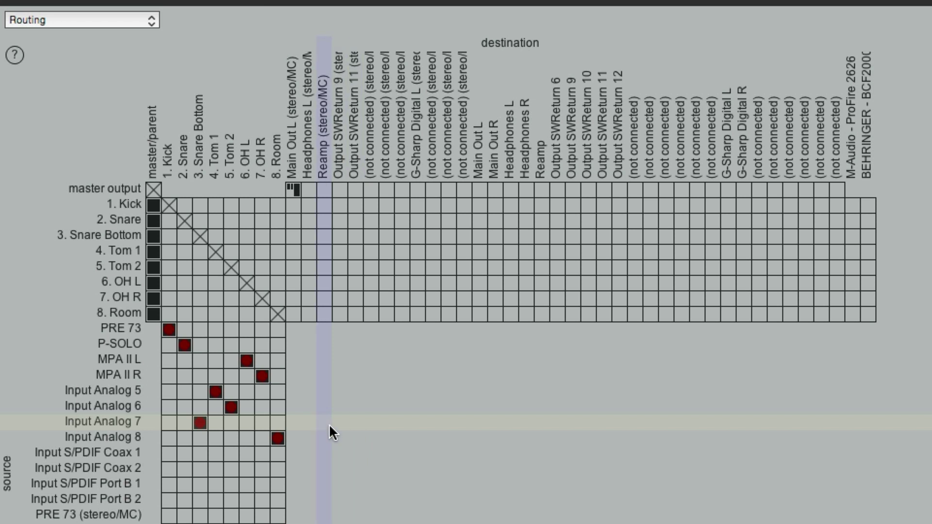
- Set record inputs: Snare Bottom Analog 7, Toms Analog 5/6, overheads MPA II L/R
drag(199, 359, 265, 427)
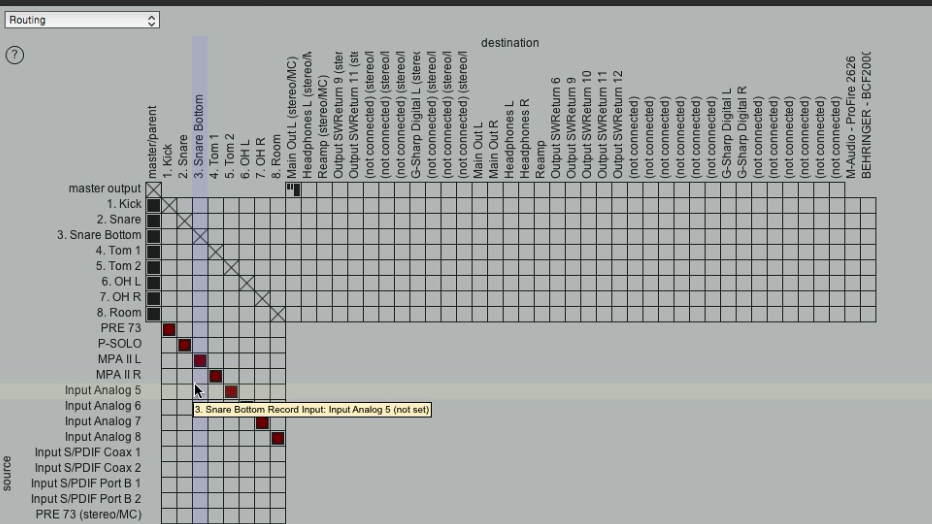
click(200, 421)
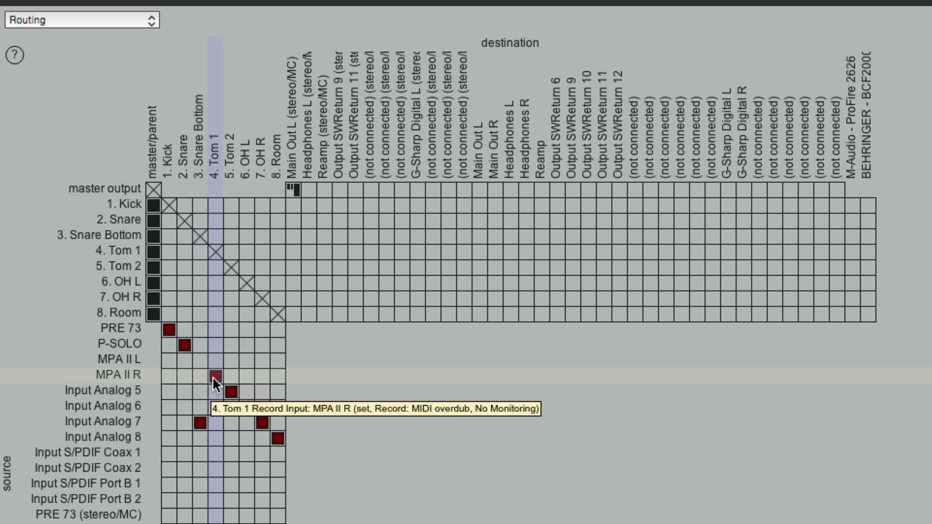
click(215, 393)
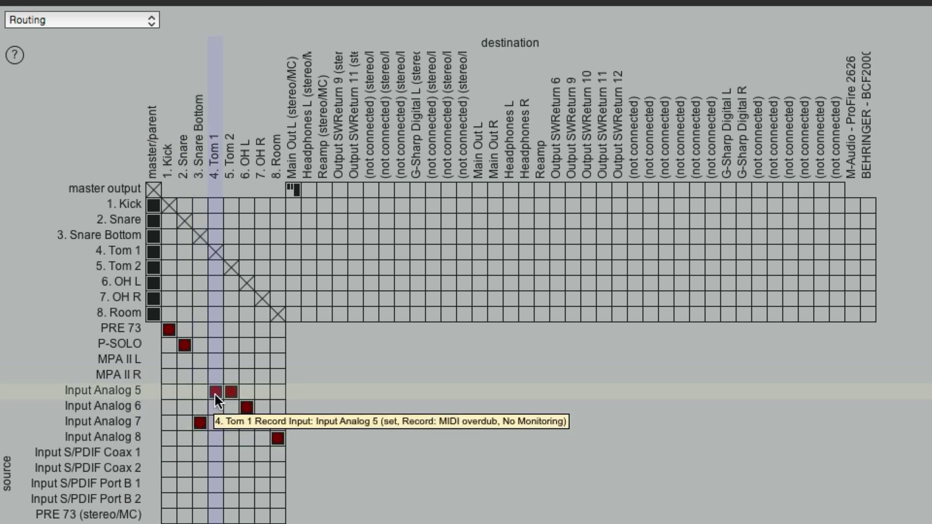
click(226, 405)
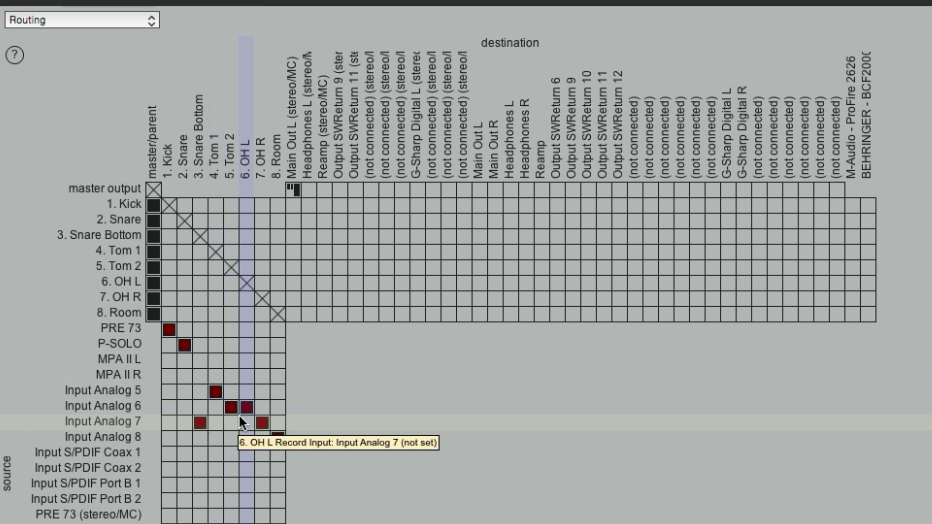
click(244, 360)
click(262, 376)
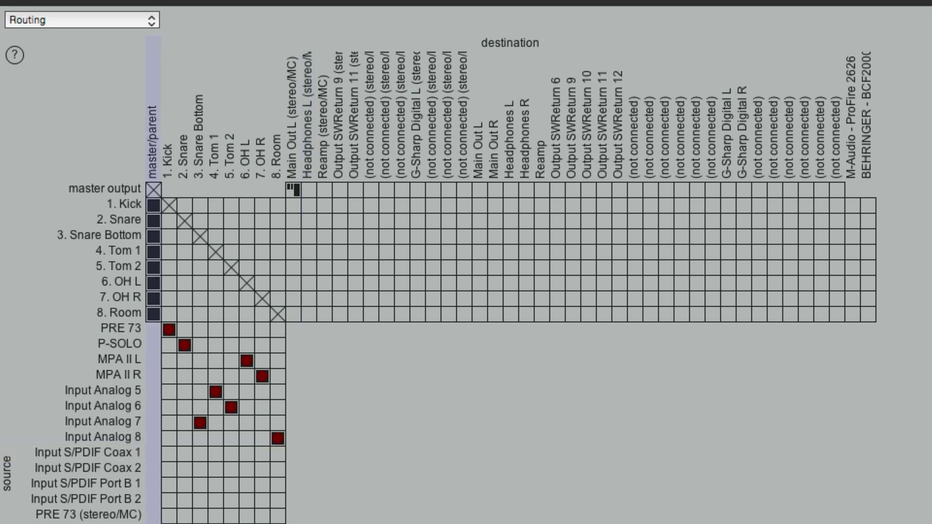
- In the Mixer, pan Tom 2 68% right, overheads hard left/right, and enable drum input monitoring
key(ctrl+m)
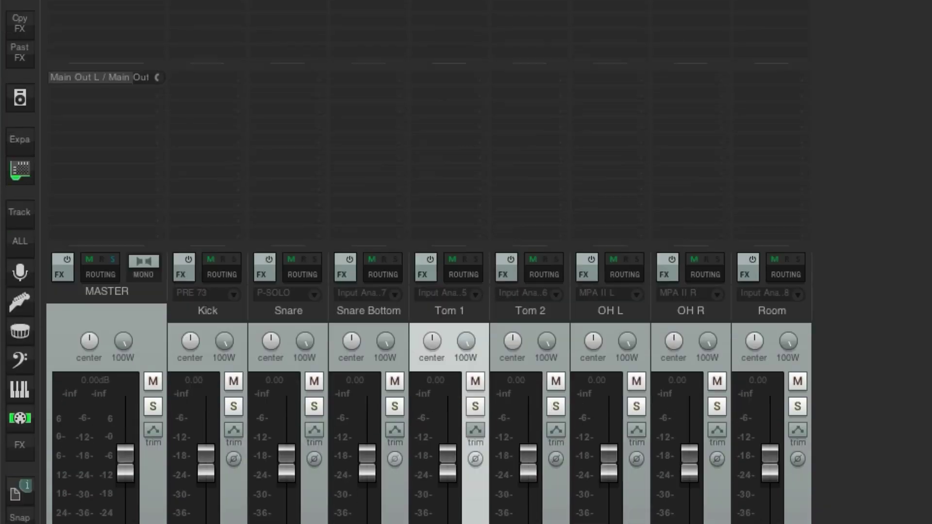
click(841, 459)
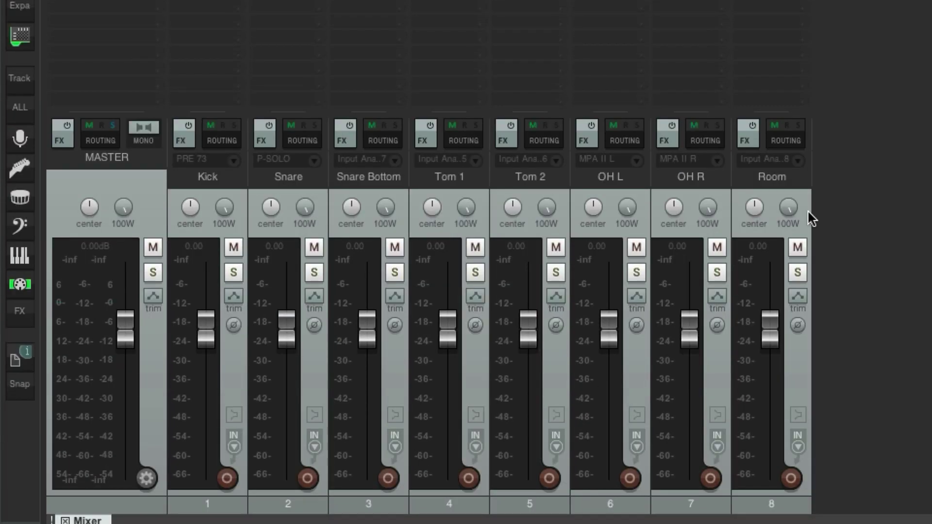
click(449, 194)
drag(514, 205, 514, 189)
drag(593, 208, 676, 208)
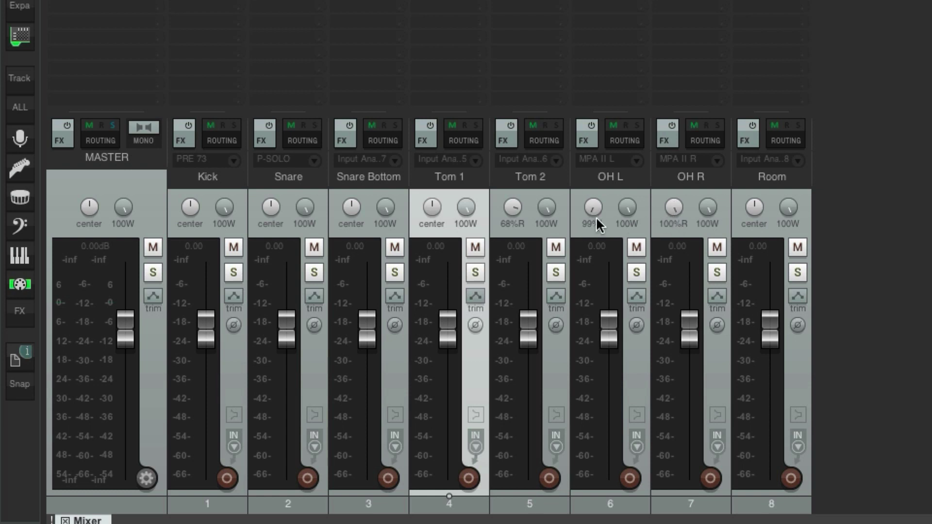
drag(594, 208, 593, 218)
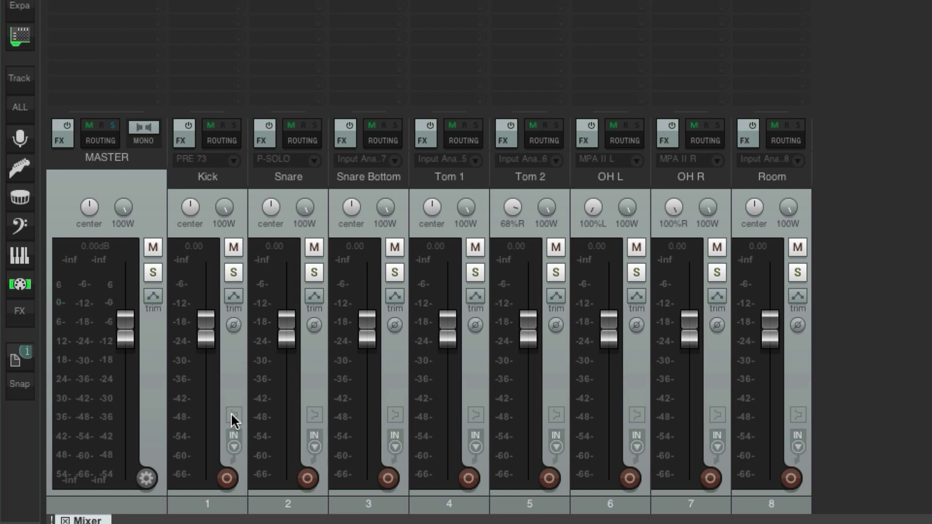
drag(232, 417, 895, 412)
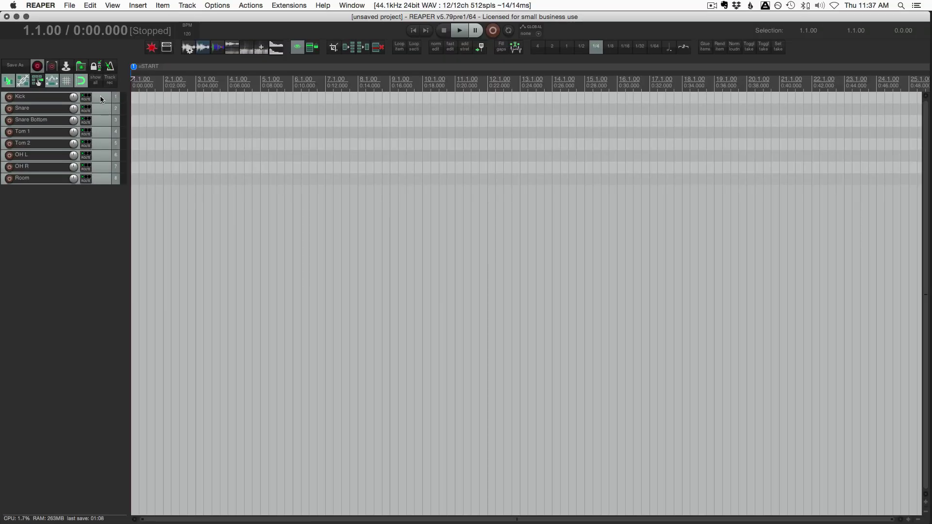
- Select all eight drum tracks and give them one shared pink track colour
click(100, 95)
shift+click(102, 181)
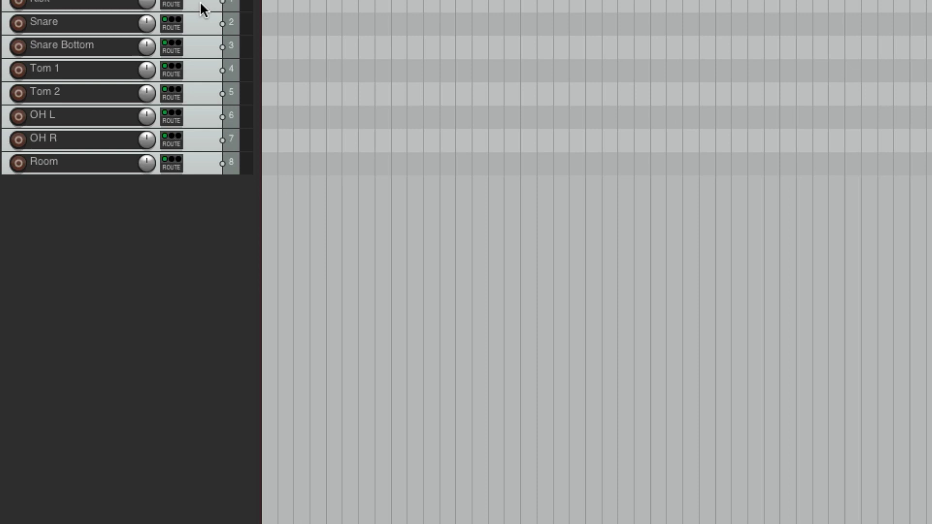
right_click(201, 5)
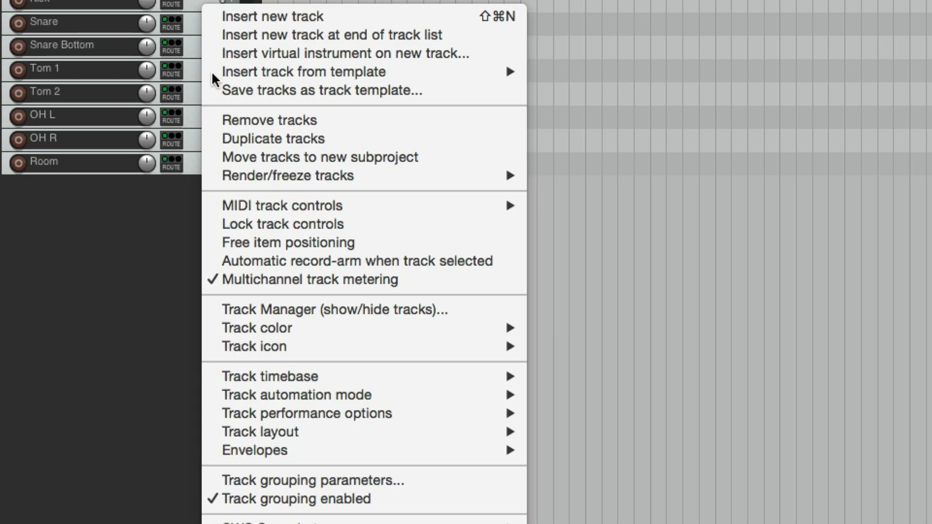
mouse_move(505, 329)
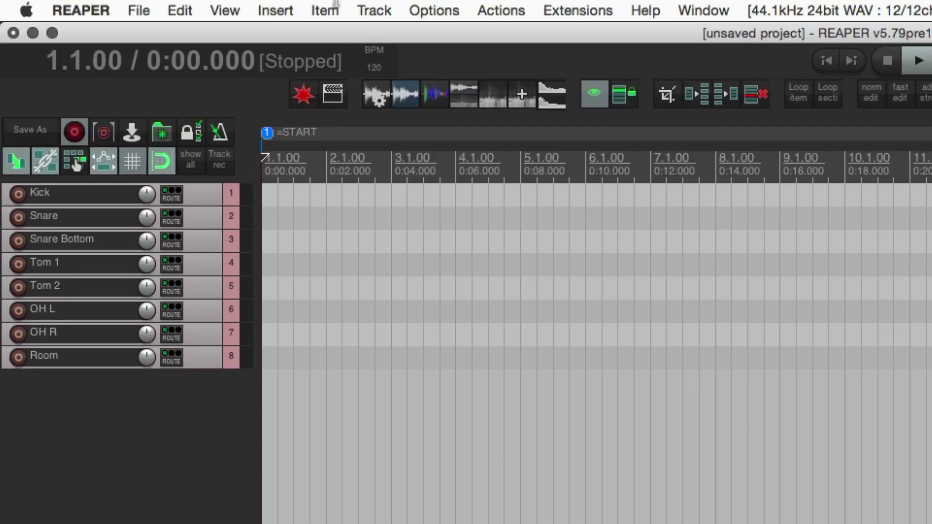
- Insert a click source item on its own new track and name the track Click
click(285, 7)
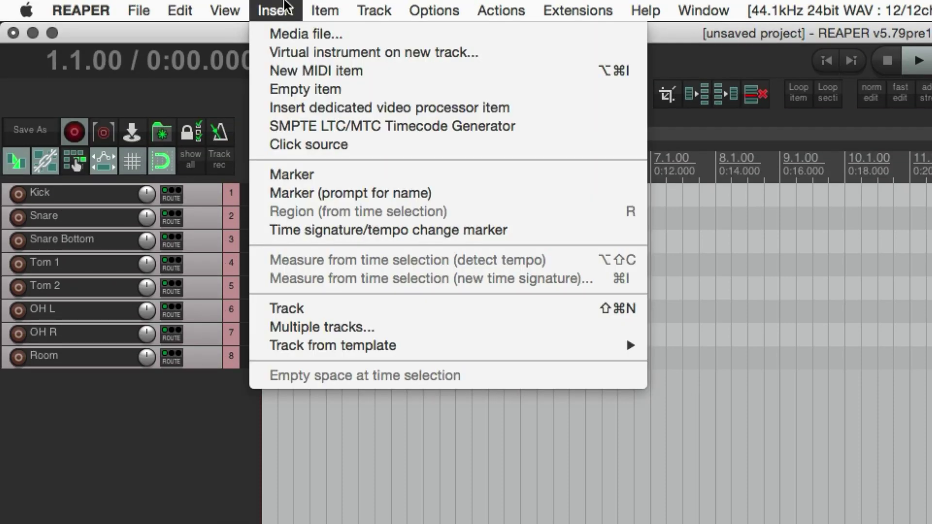
click(333, 145)
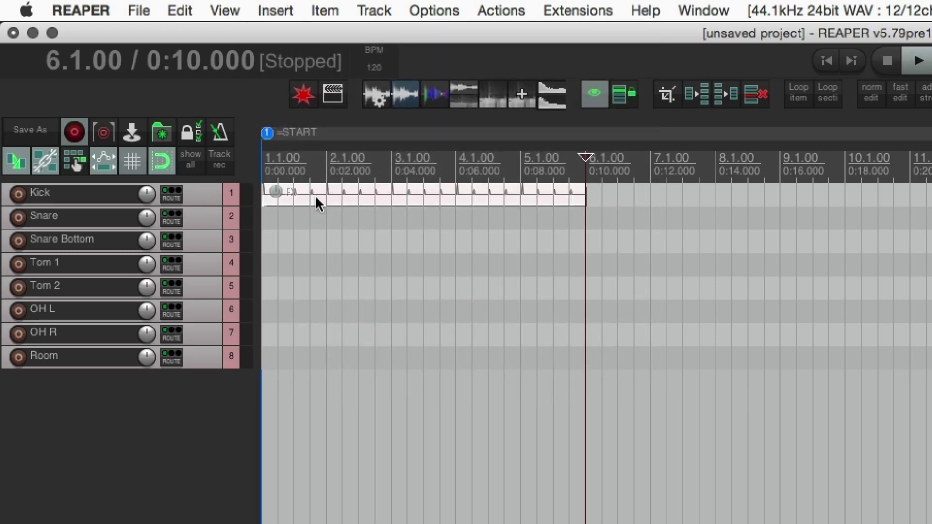
drag(315, 194, 292, 483)
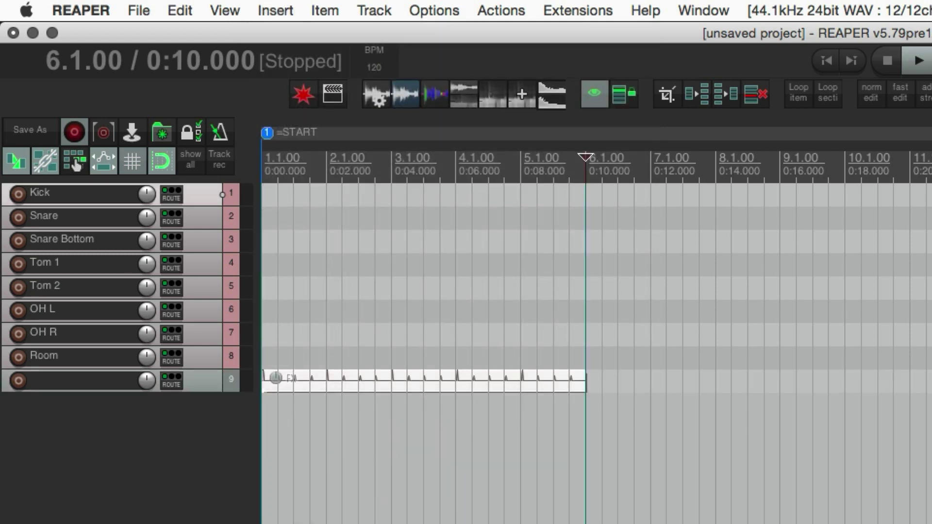
click(41, 389)
double_click(42, 389)
text(Cl)
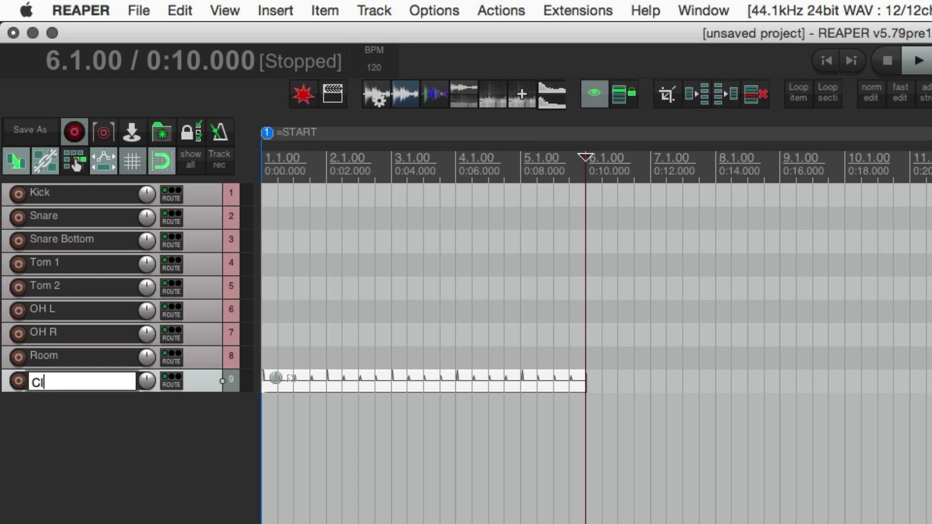
text(ick)
key(Return)
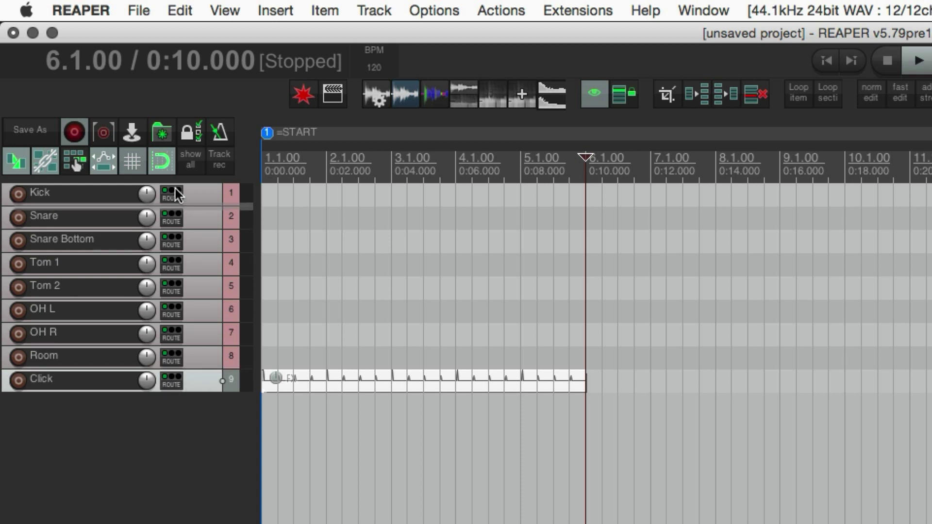
- Move the Click track to the top and stretch its item across several hundred bars
drag(177, 194, 232, 345)
click(428, 265)
scroll(381, 327, down, 4)
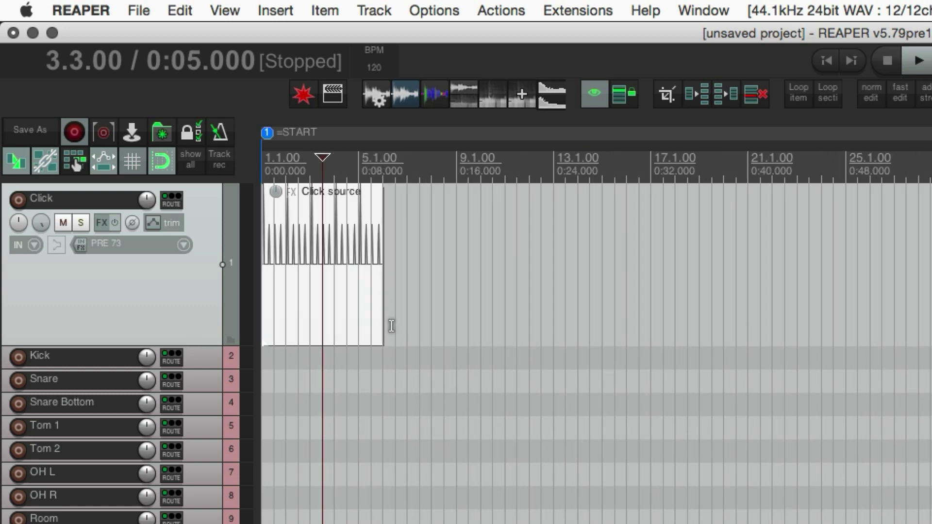
drag(380, 326, 433, 326)
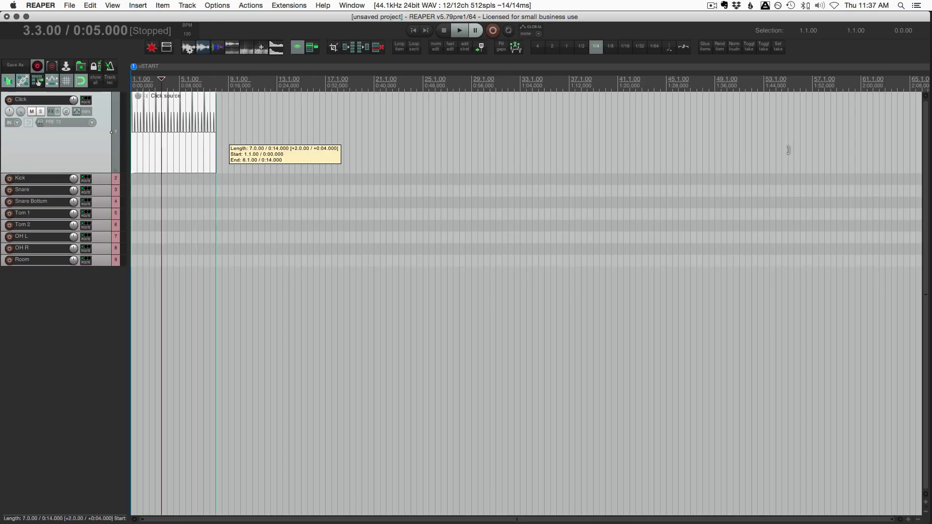
drag(789, 150, 436, 142)
scroll(487, 160, down, 10)
- Finish stretching the click item, then adjust track height and timeline zoom
click(182, 152)
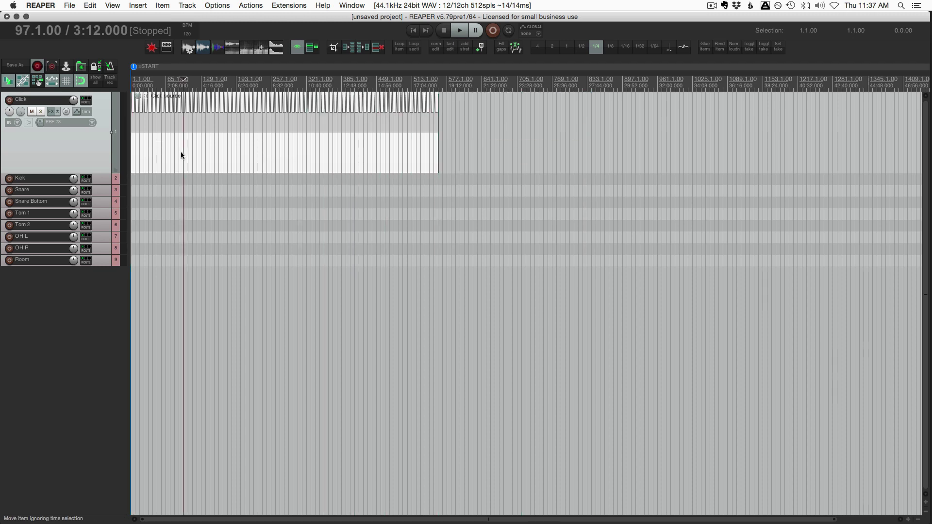
key(Home)
key(Page_Up)
click(172, 154)
scroll(168, 146, up, 3)
key(Page_Down)
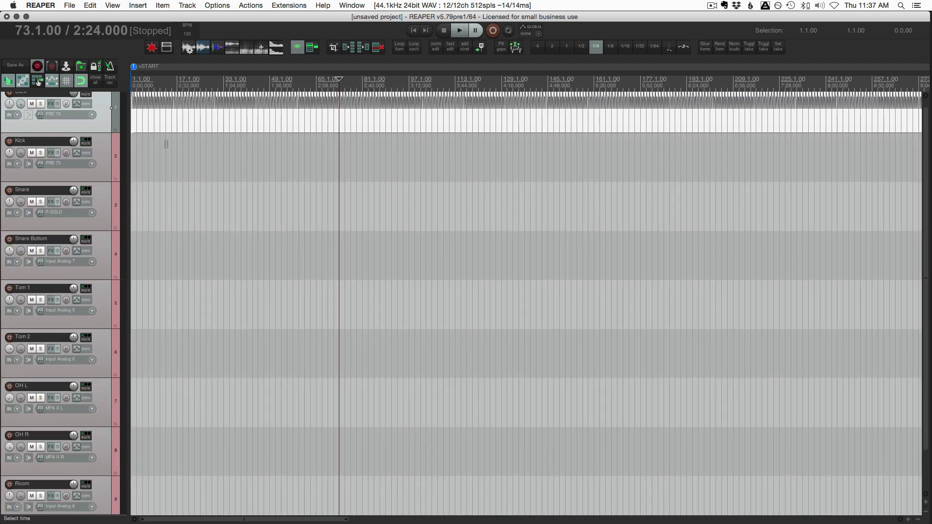
- Play the click from the project start, then minimise all track heights and dock the mixer
key(Home)
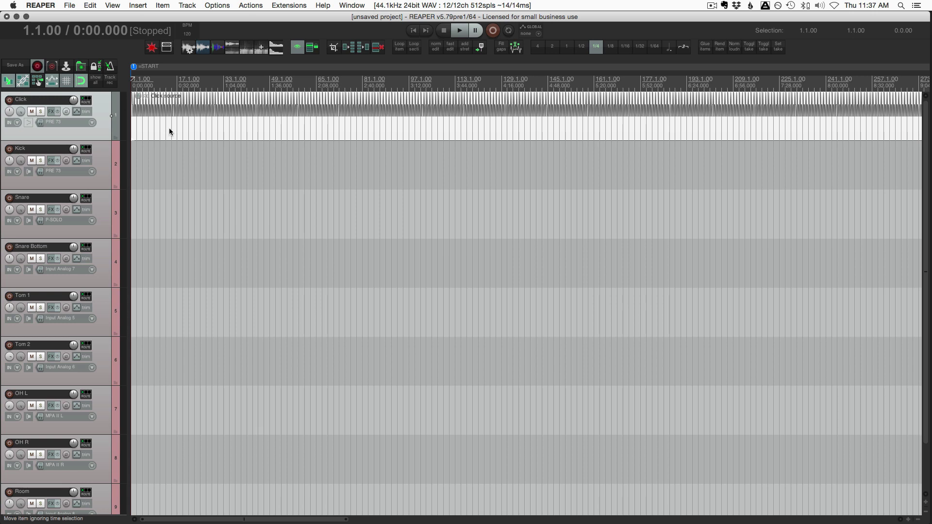
key(space)
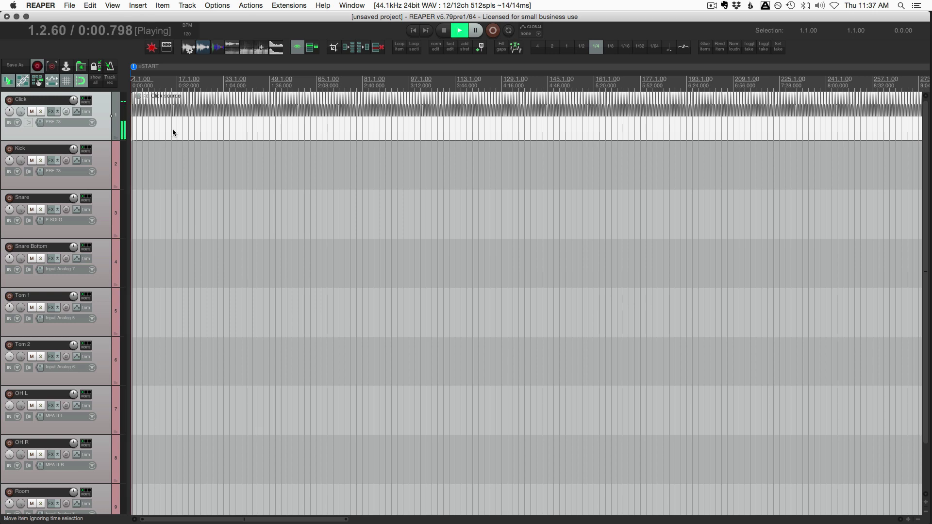
key(space)
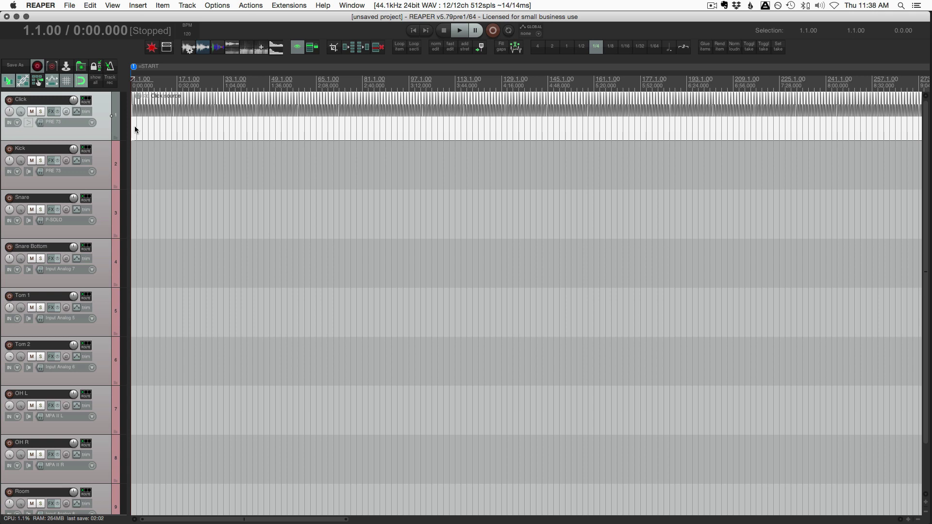
key(grave)
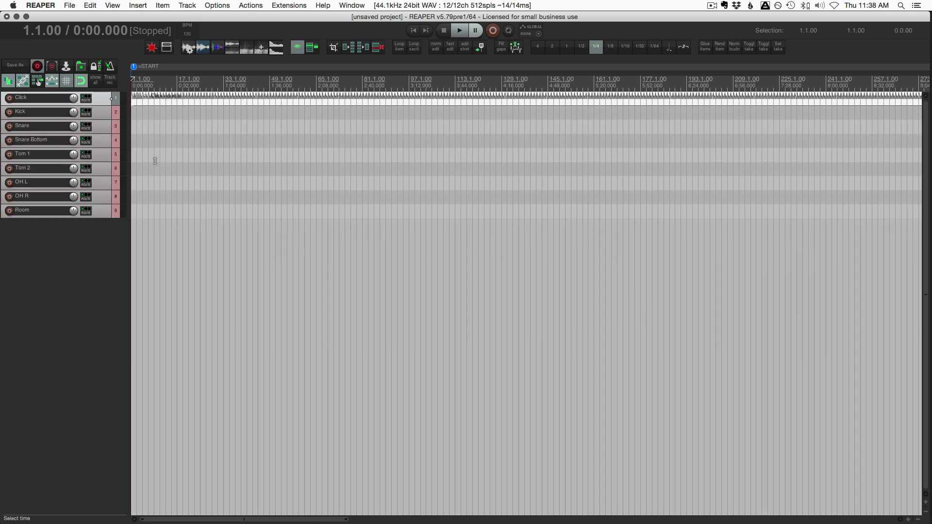
key(super+m)
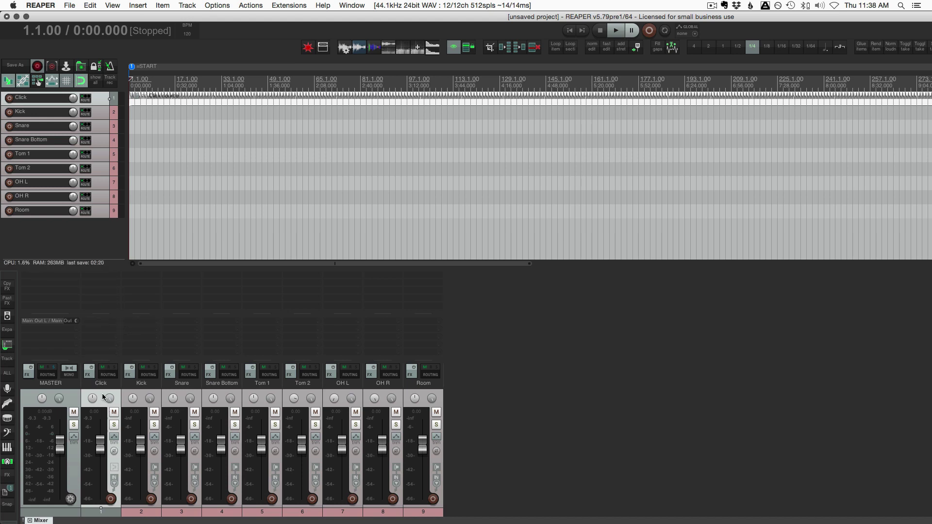
- Select the Click track through the Room track in the mixer
shift+click(422, 394)
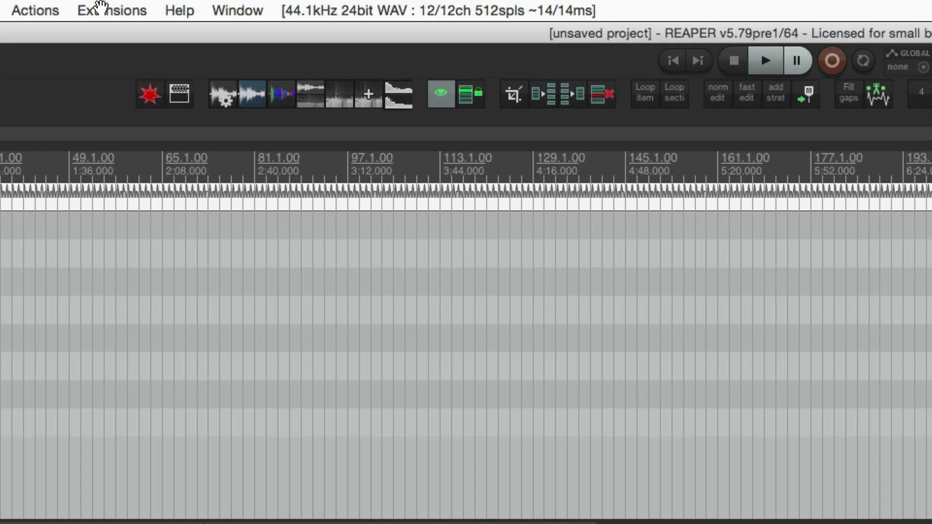
- In the SWS cue buss dialog, name the pre-fader buss Headphones, output to Headphones L / Headphones R
click(107, 10)
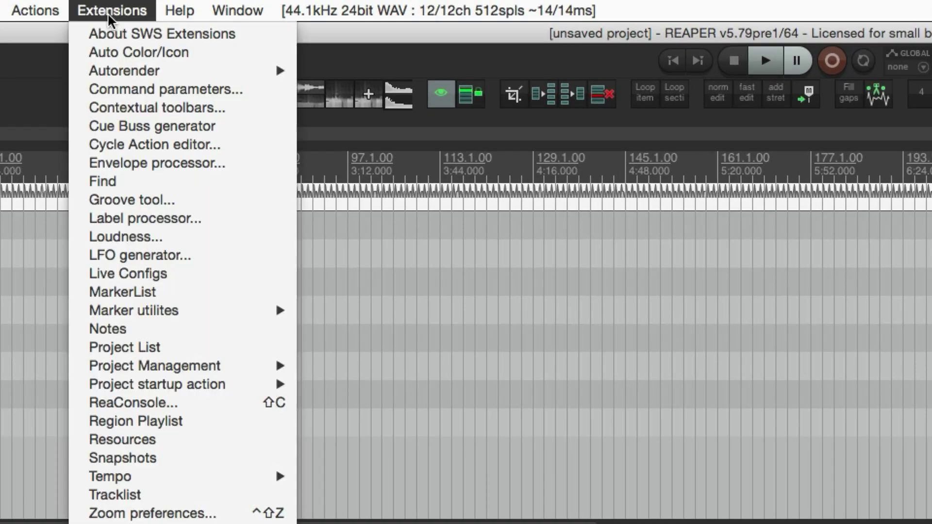
click(125, 127)
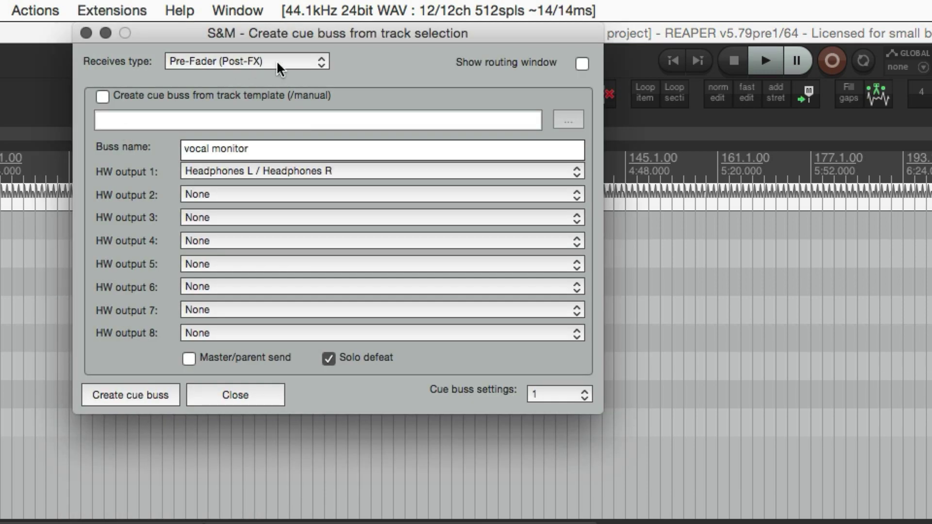
key(Tab)
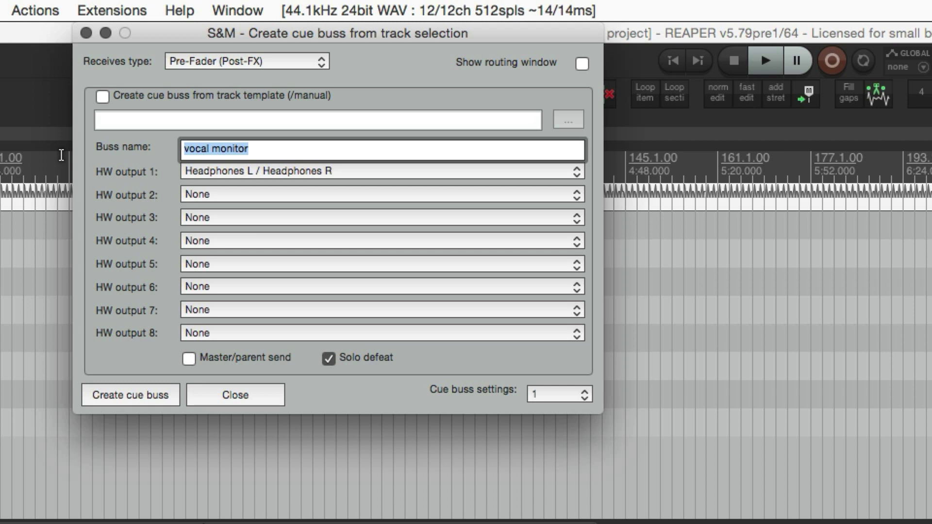
text(Head)
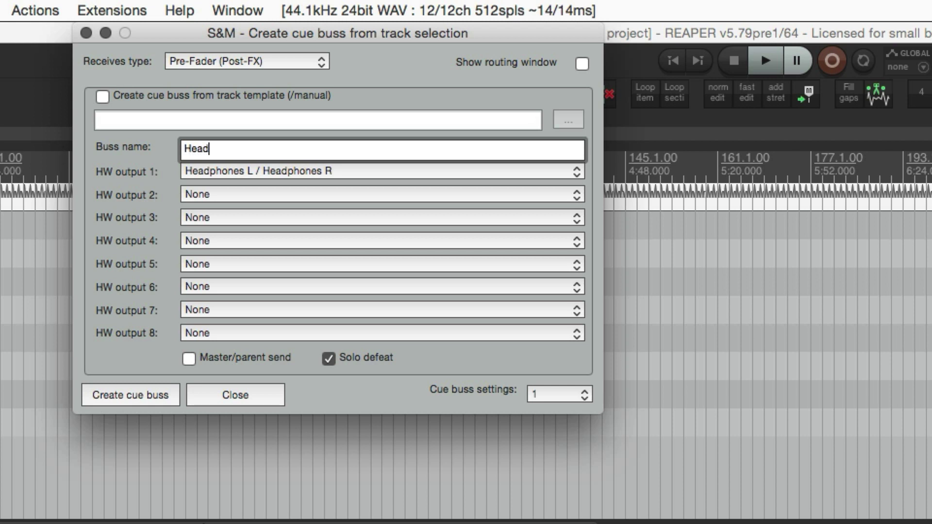
text(phones)
click(261, 176)
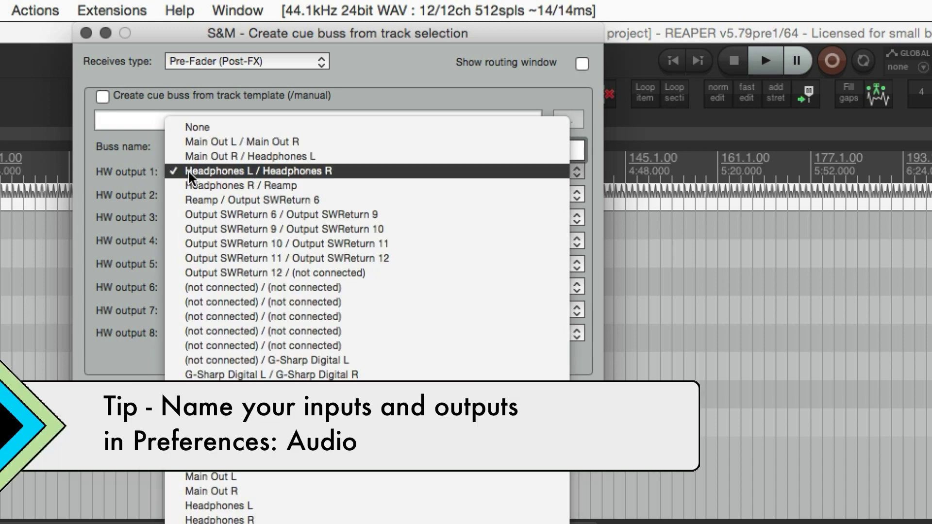
click(140, 179)
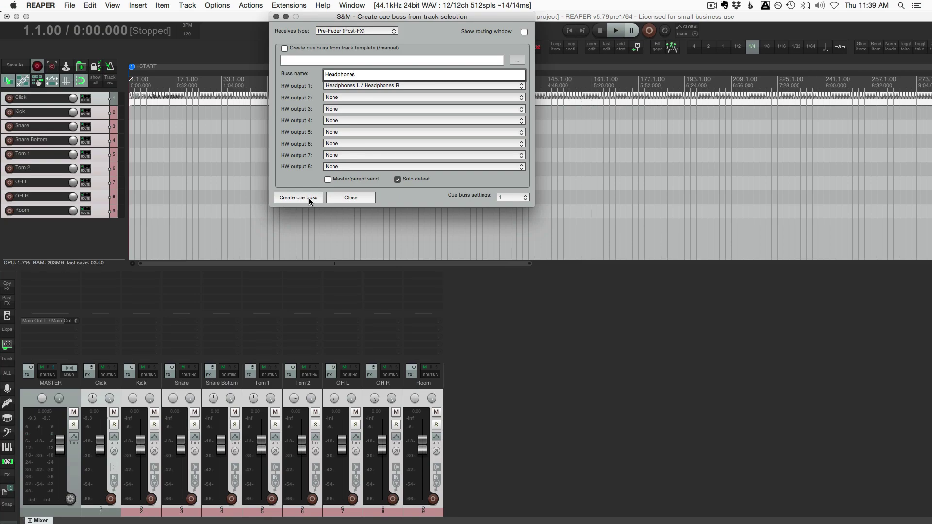
- Create the Headphones cue buss, check the OH L send, and pull Click's fader to -inf
click(310, 199)
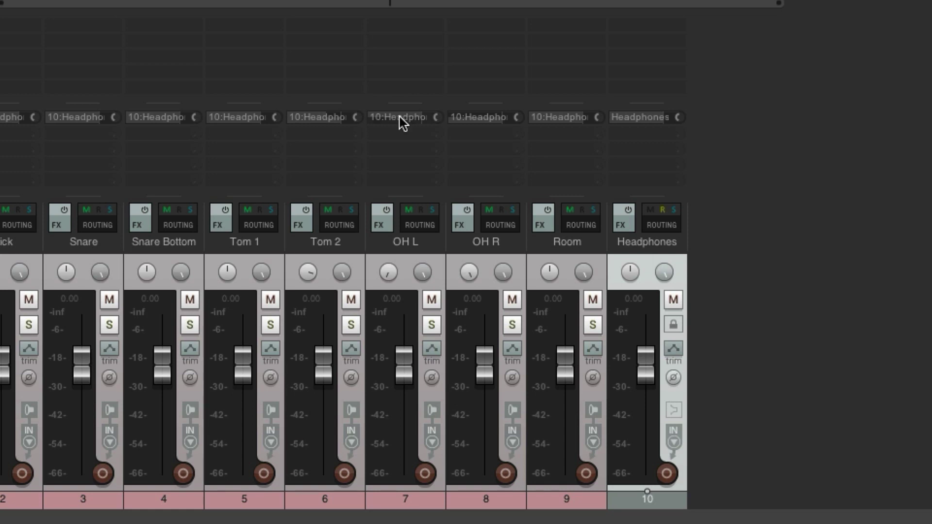
click(400, 117)
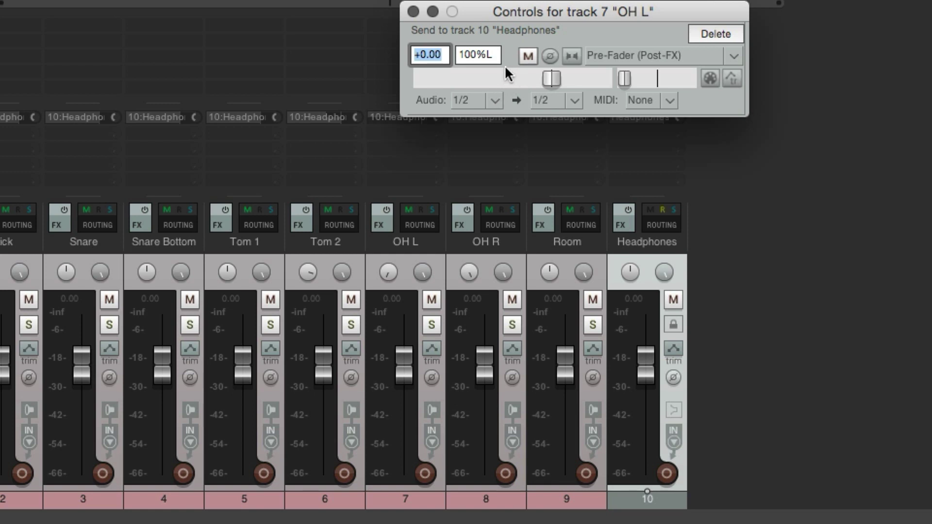
click(413, 12)
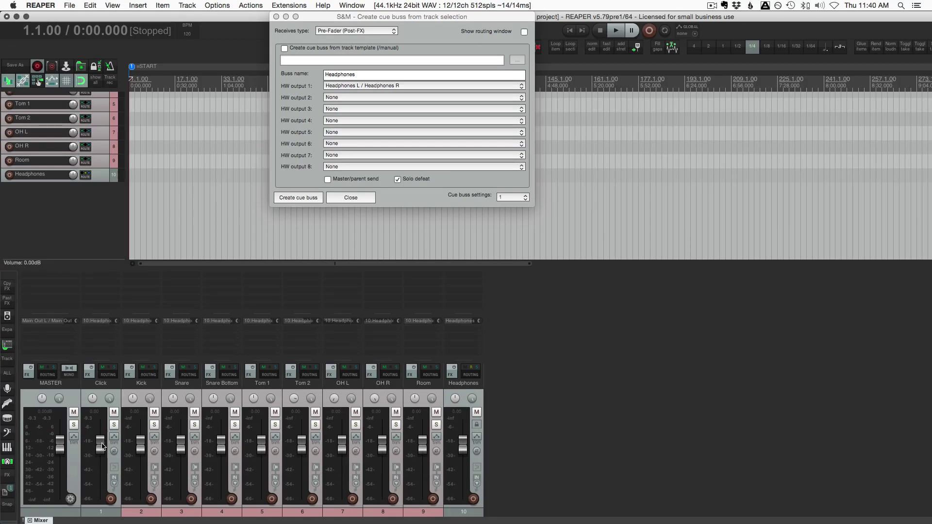
drag(103, 446, 98, 522)
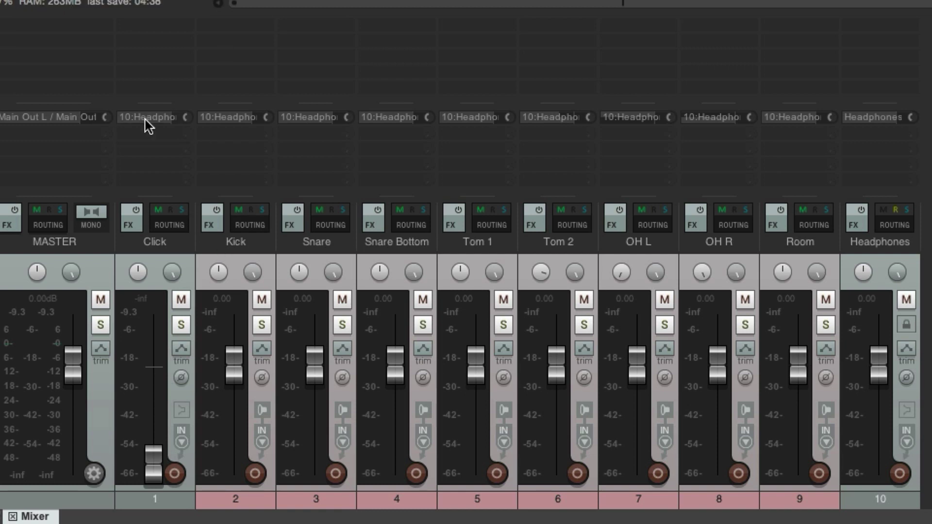
- Mute the Headphones sends from Snare Bottom, Tom 1, Tom 2 and Room
click(874, 253)
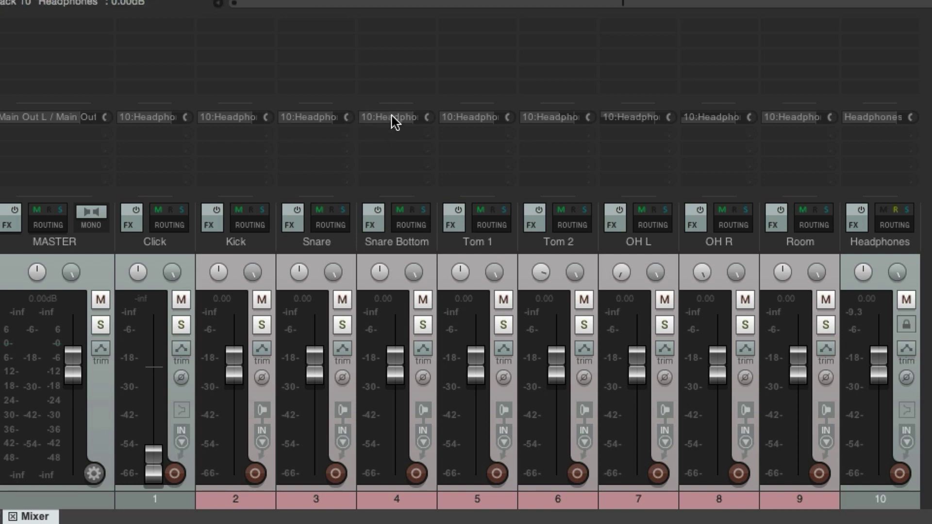
drag(391, 118, 555, 118)
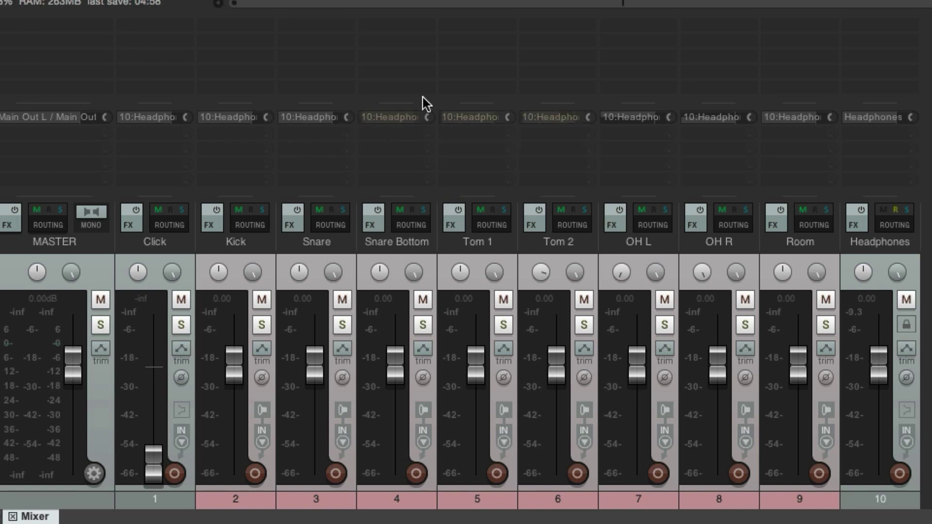
click(794, 118)
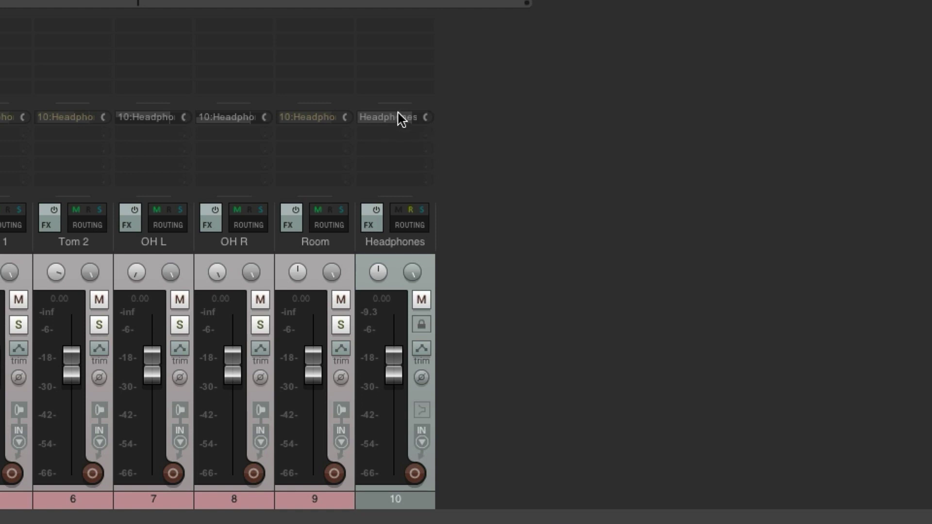
click(400, 119)
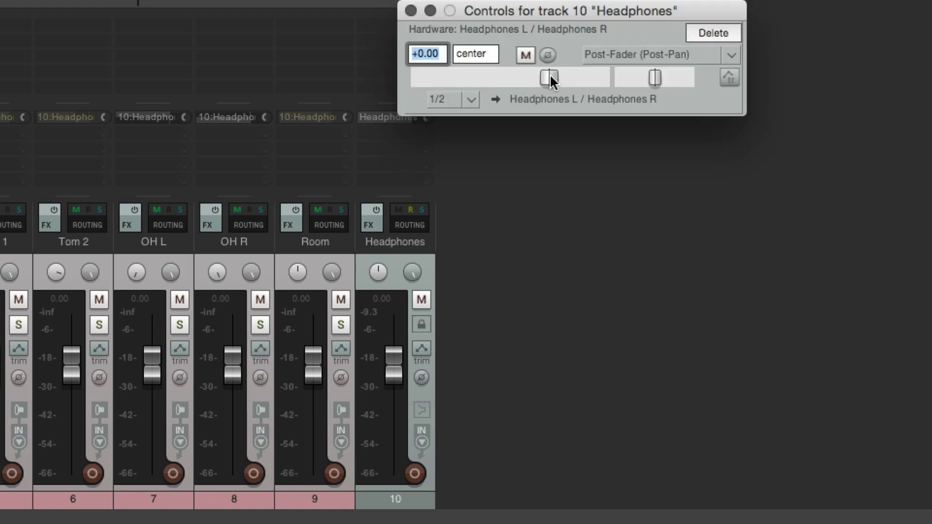
drag(550, 74, 578, 74)
double_click(578, 76)
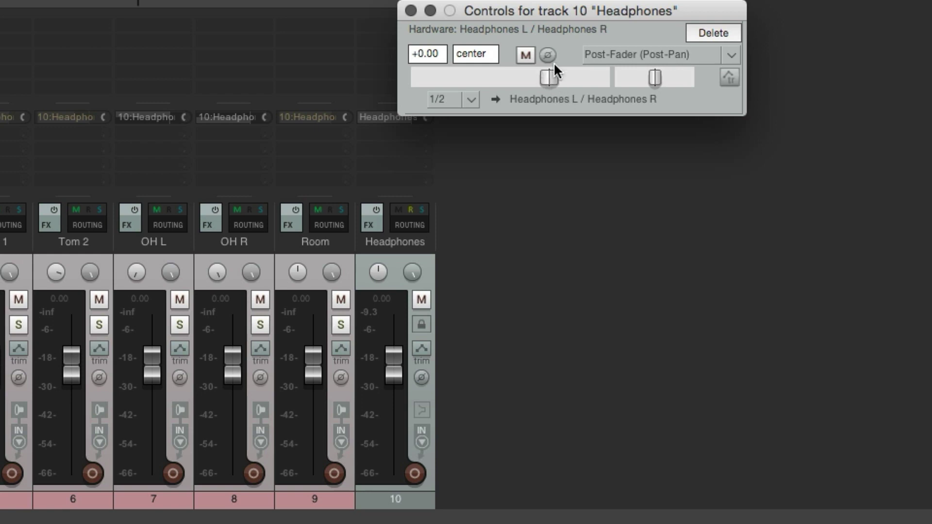
click(410, 11)
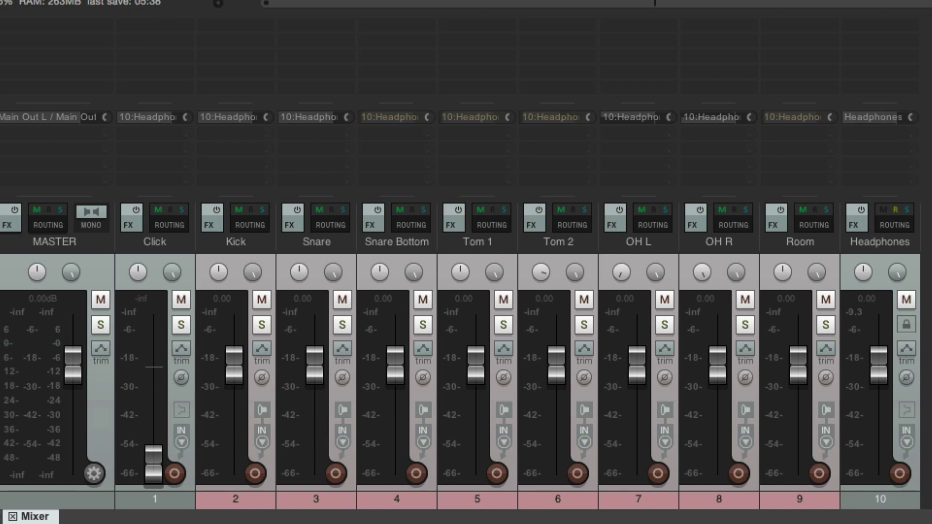
- Add ReaComp to the Headphones buss with ratio 3.8 and threshold -17.6 dB
click(880, 491)
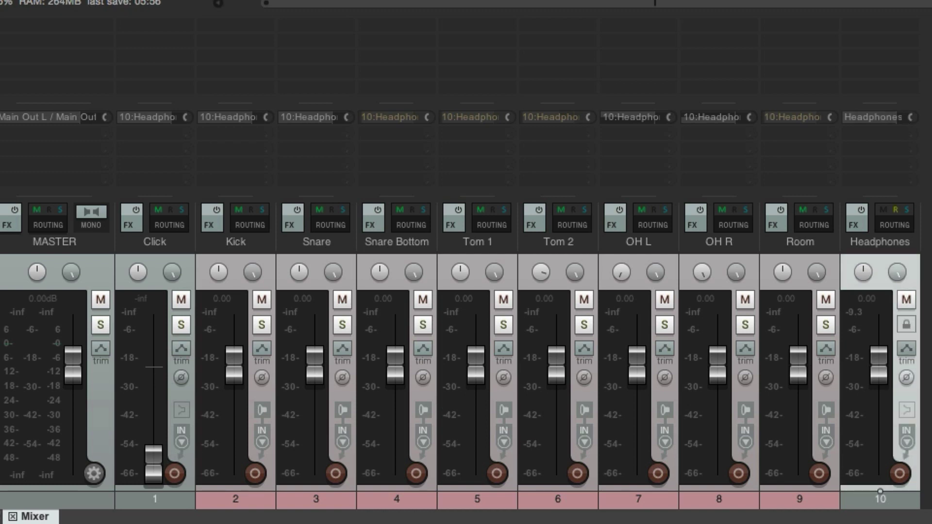
right_click(880, 20)
mouse_move(893, 64)
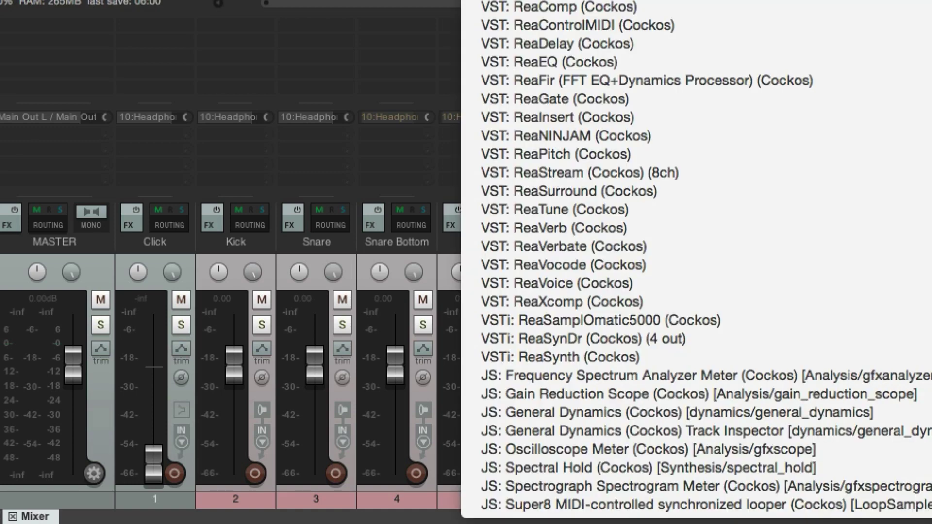
click(583, 6)
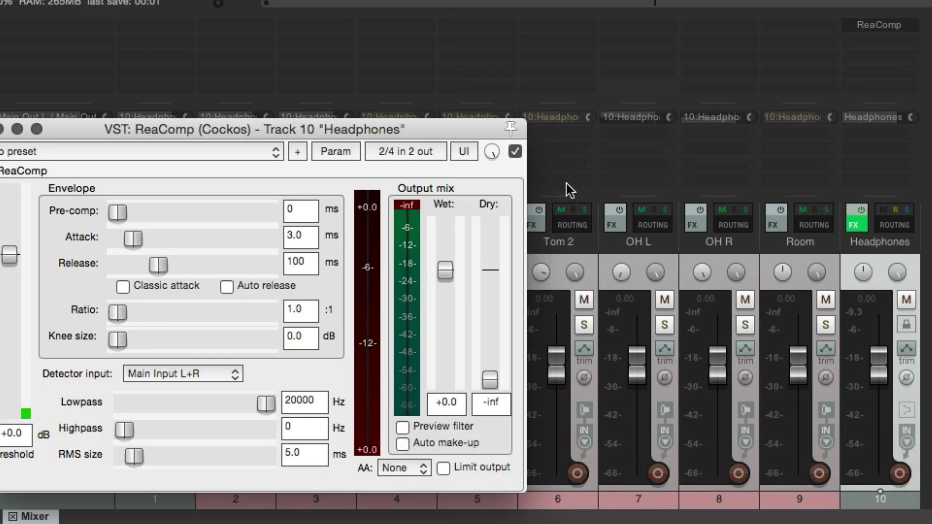
drag(133, 312, 149, 313)
drag(8, 255, 9, 323)
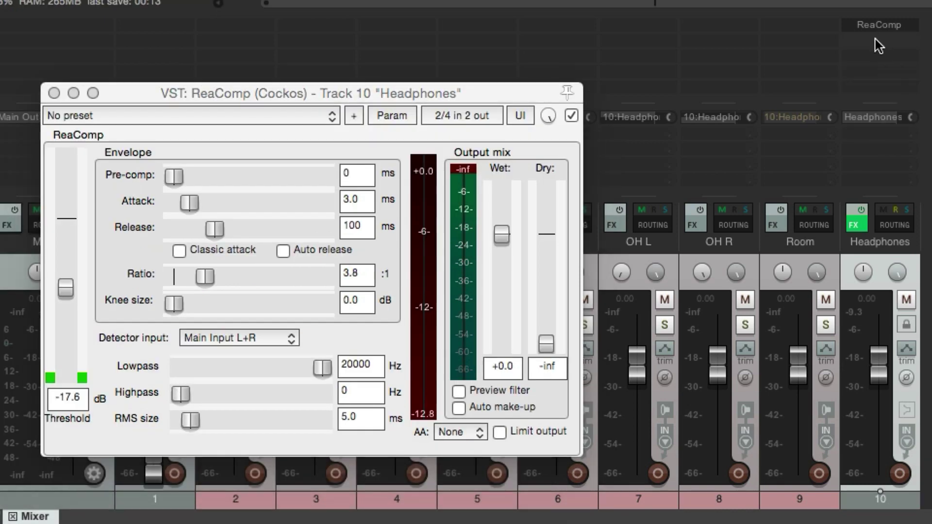
- Add ReaEQ after it, cutting below 83.6 Hz and above 15151.8 Hz to -inf
right_click(881, 38)
click(919, 113)
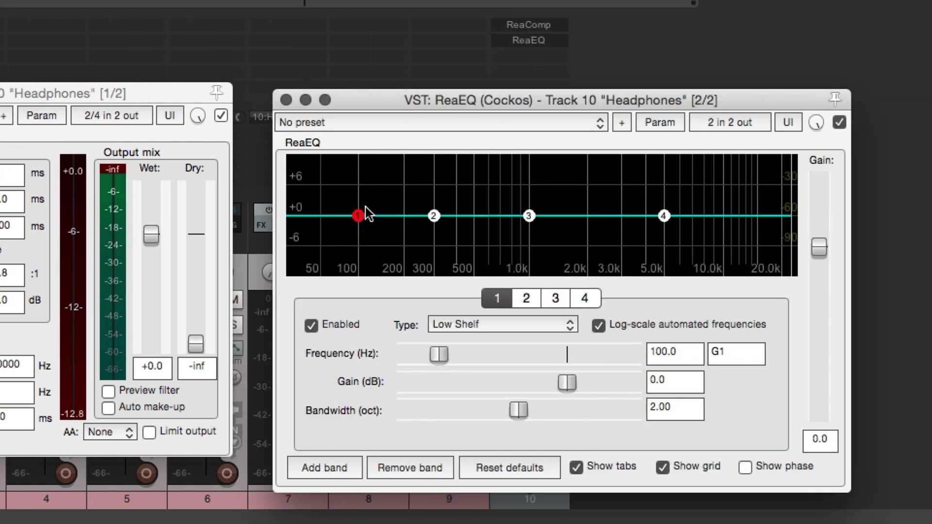
drag(708, 215, 678, 292)
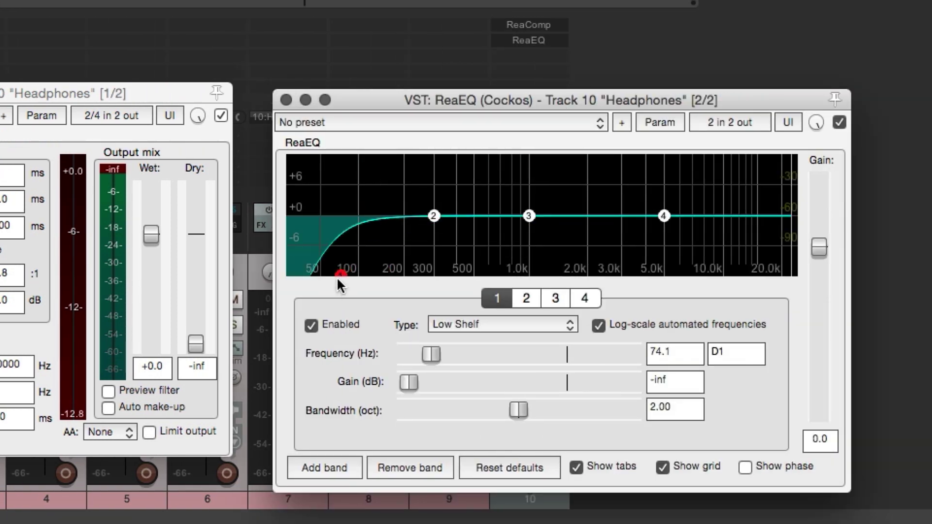
drag(338, 280, 350, 296)
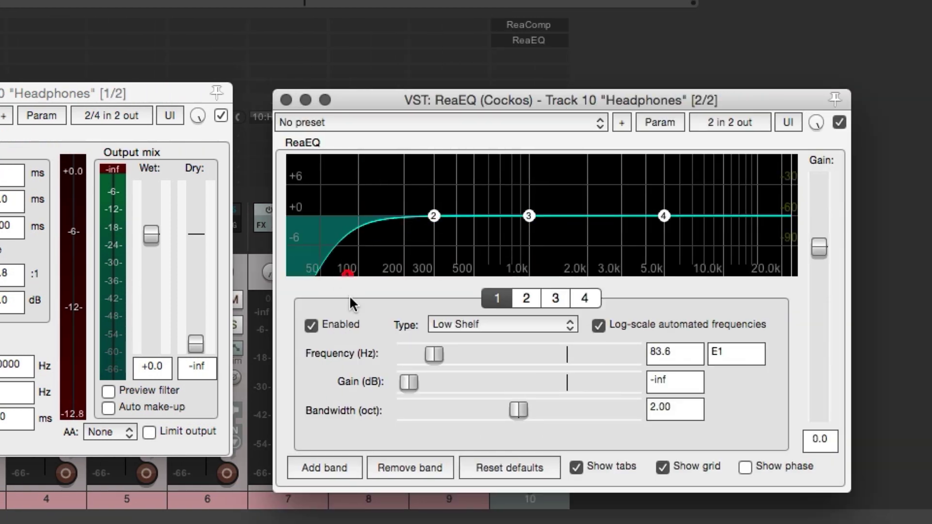
drag(663, 216, 742, 352)
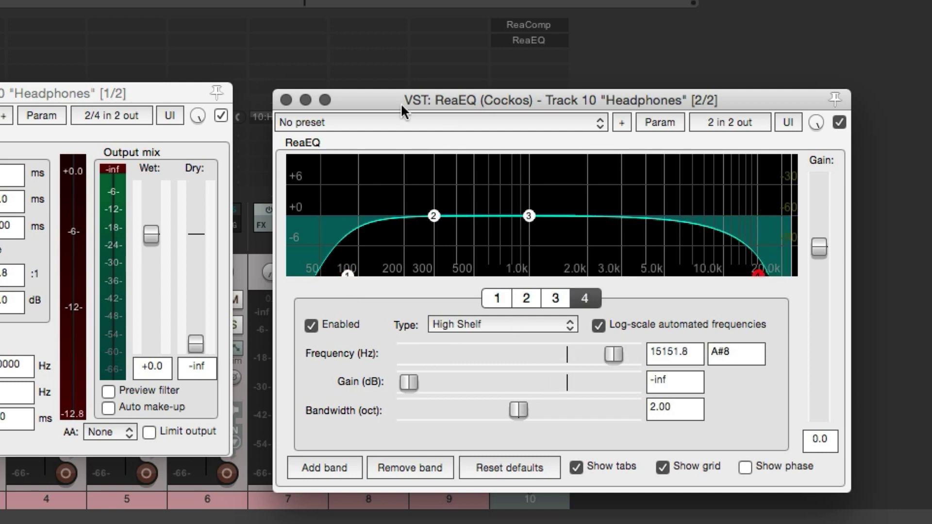
- Fix the project sample rate at 44100 Hz and review the 24-bit WAV recording settings
click(286, 100)
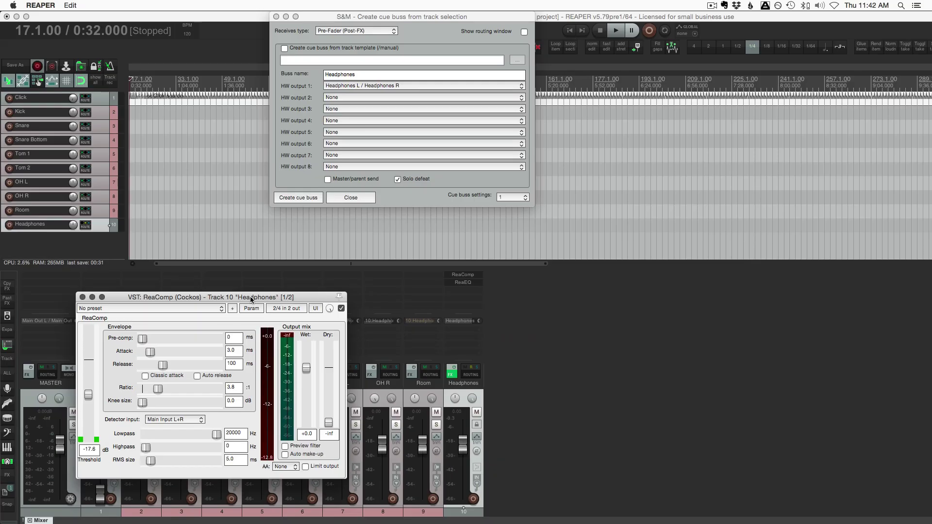
click(82, 297)
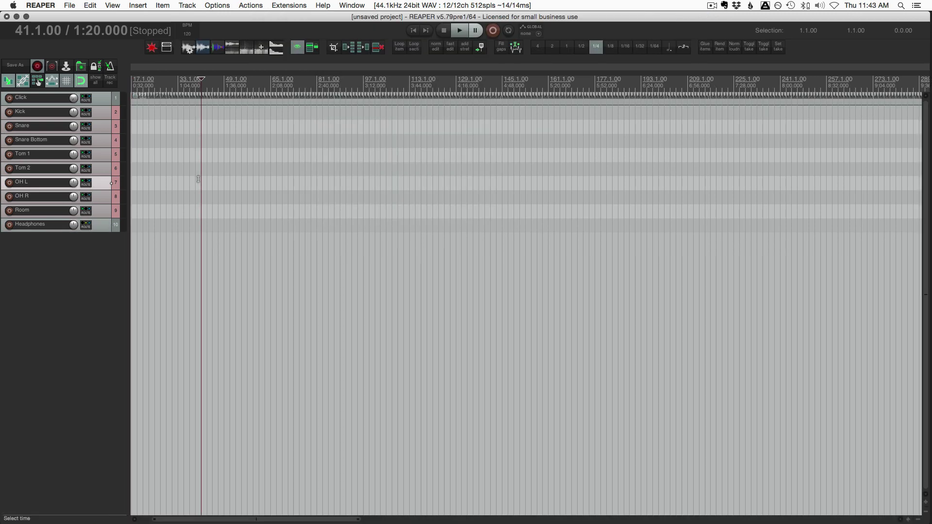
key(alt+Return)
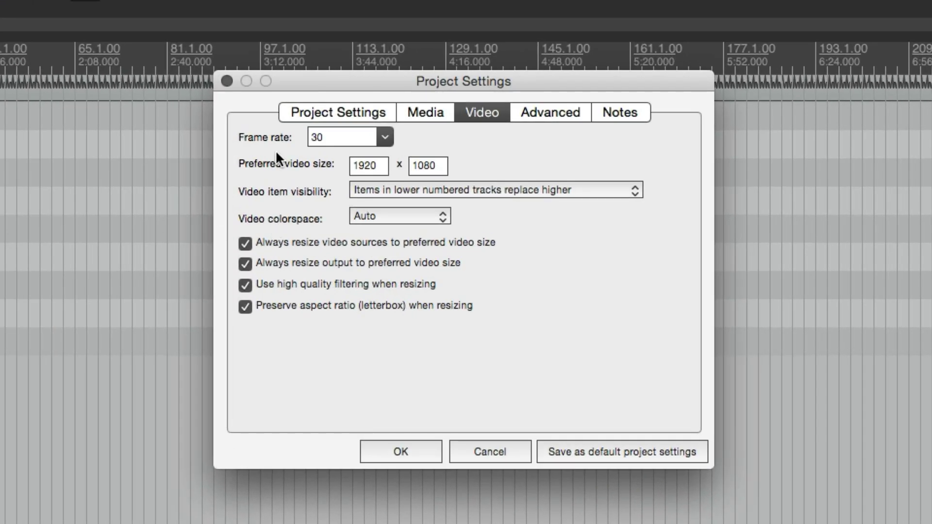
click(345, 112)
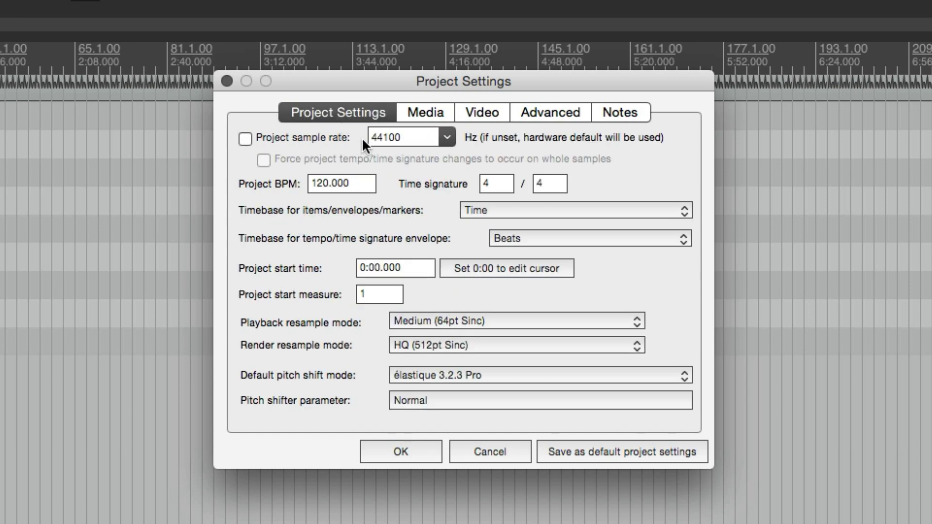
click(292, 136)
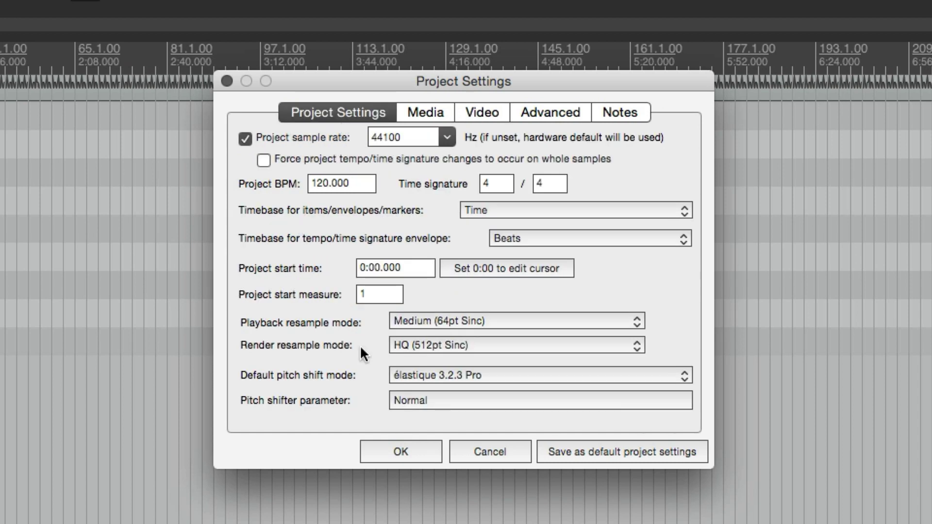
click(425, 112)
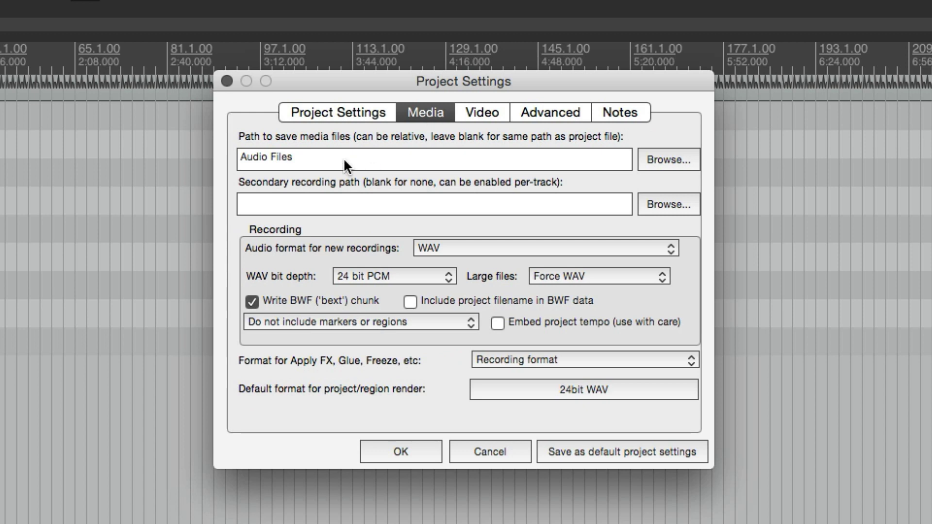
key(Tab)
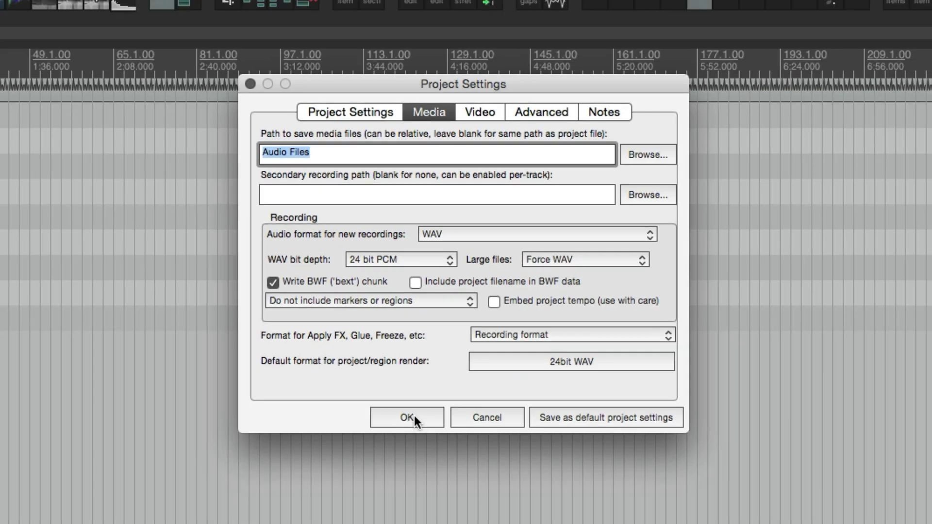
- Close Project Settings and add a track named demo directly below Click
click(409, 447)
double_click(33, 242)
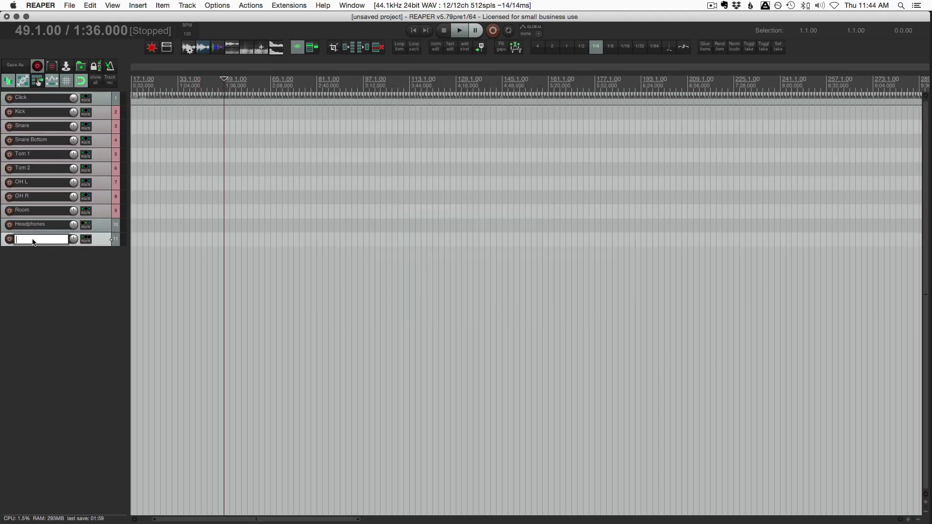
text(demo)
key(Return)
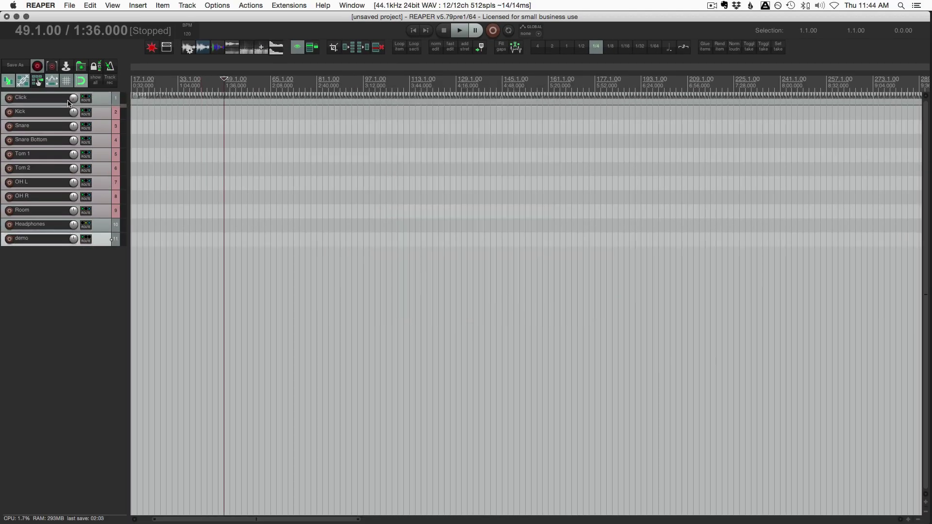
drag(68, 103, 62, 110)
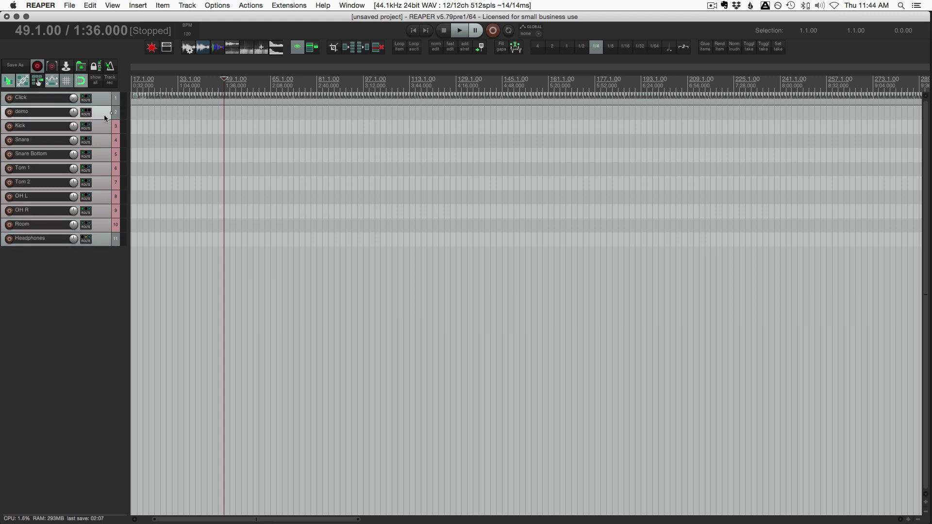
- Copy Click's Headphones send onto the demo track in the mixer
key(ctrl+m)
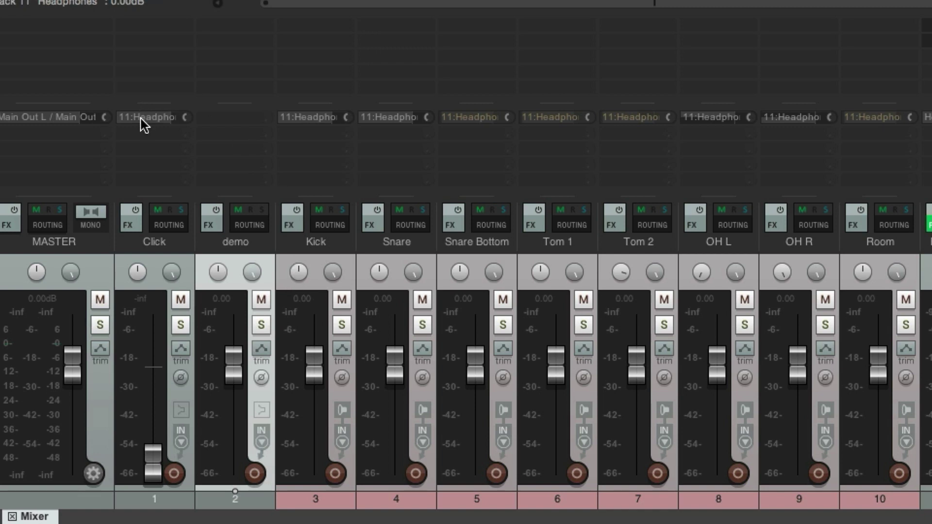
drag(141, 123, 228, 119)
click(249, 123)
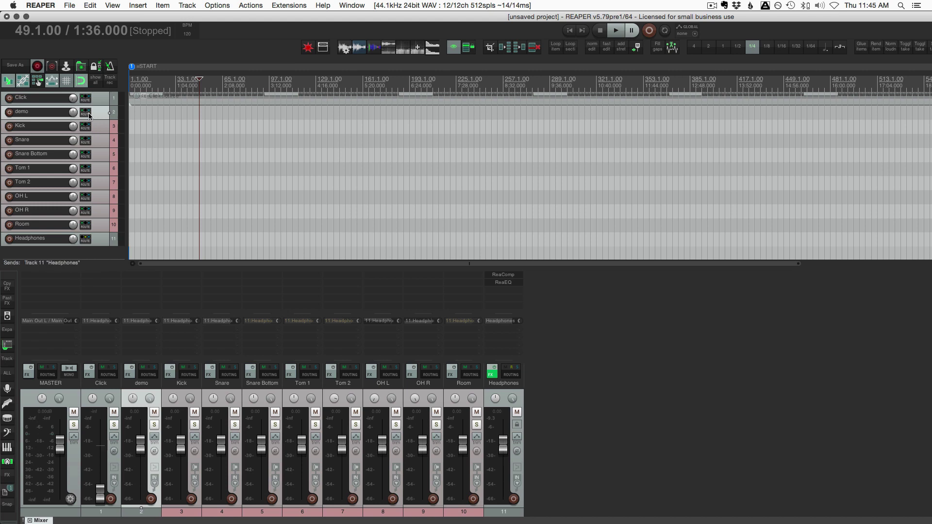
click(75, 4)
click(67, 3)
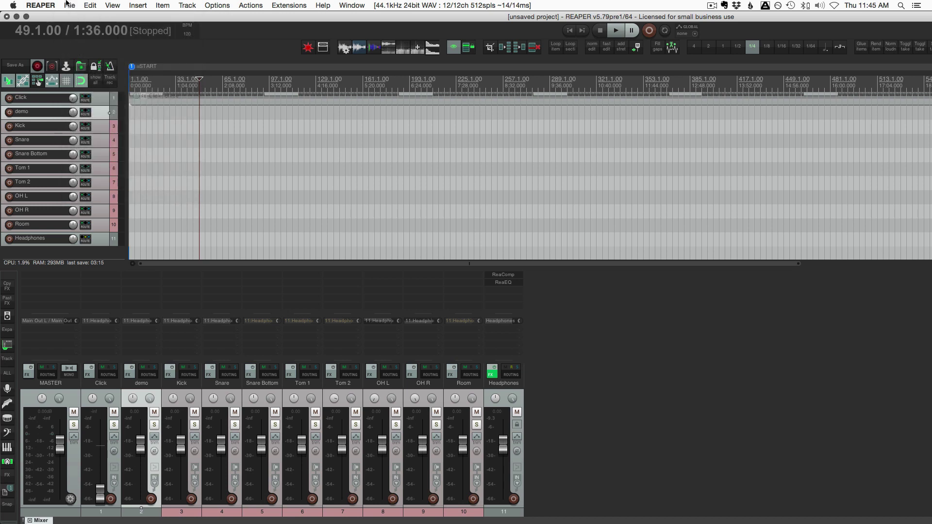